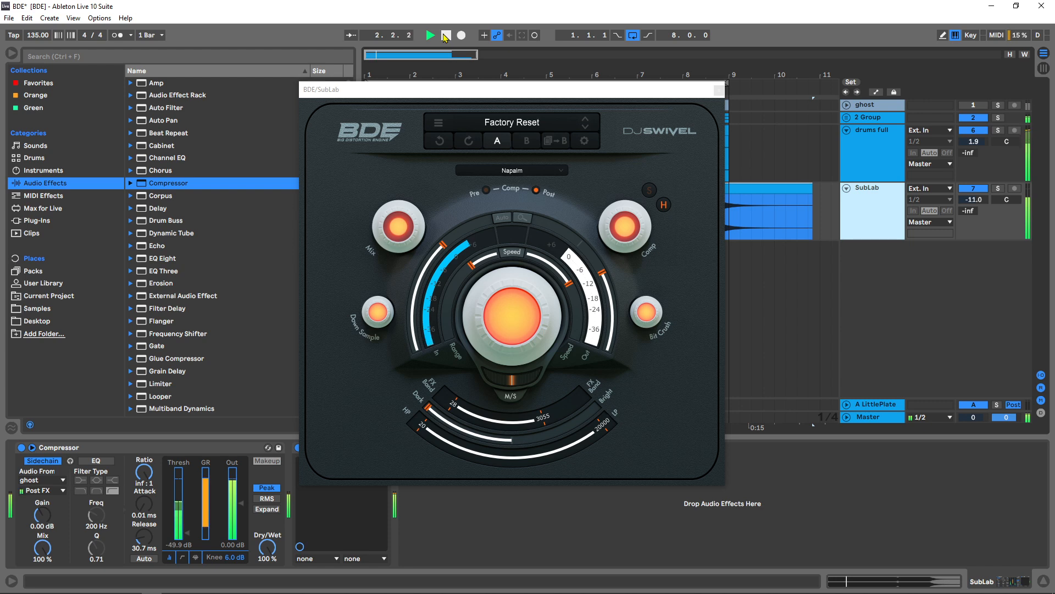
Solo the SubLab track, bypass its BDE effect and play back the undistorted bass.
click(445, 37)
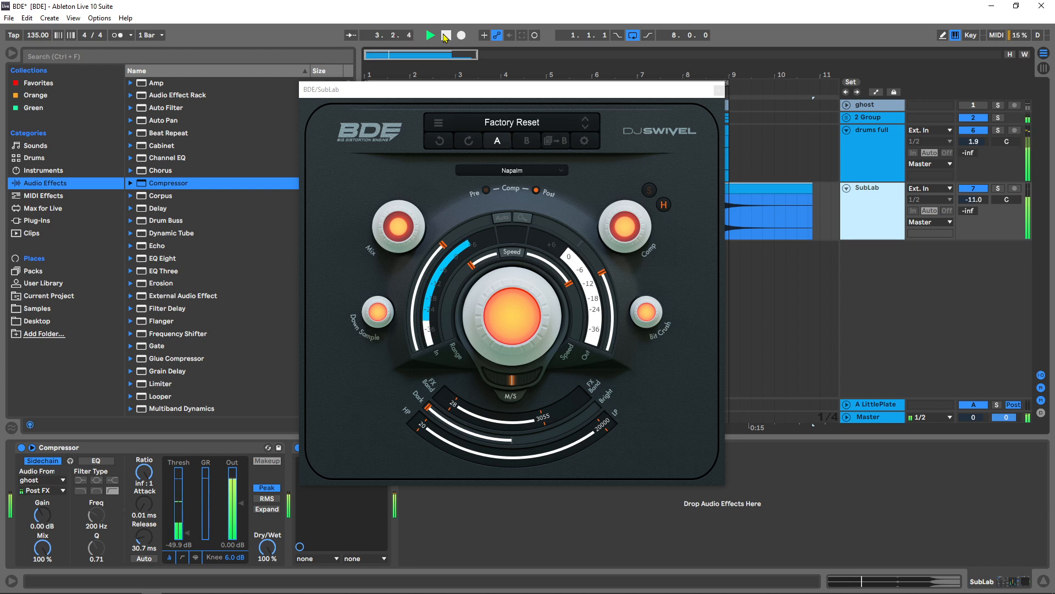
click(998, 188)
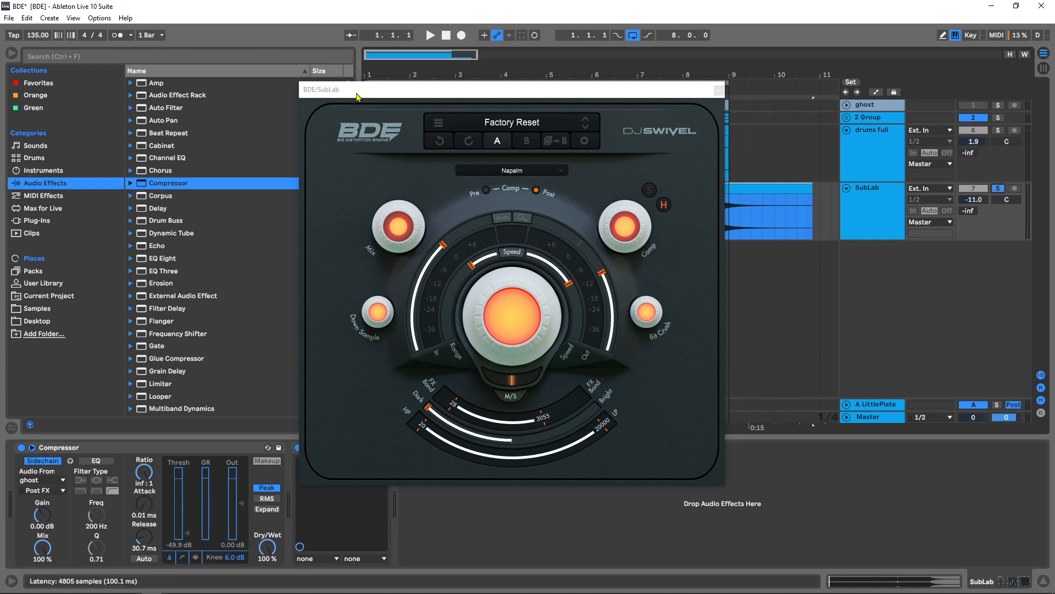
drag(358, 91, 410, 96)
click(298, 447)
key(space)
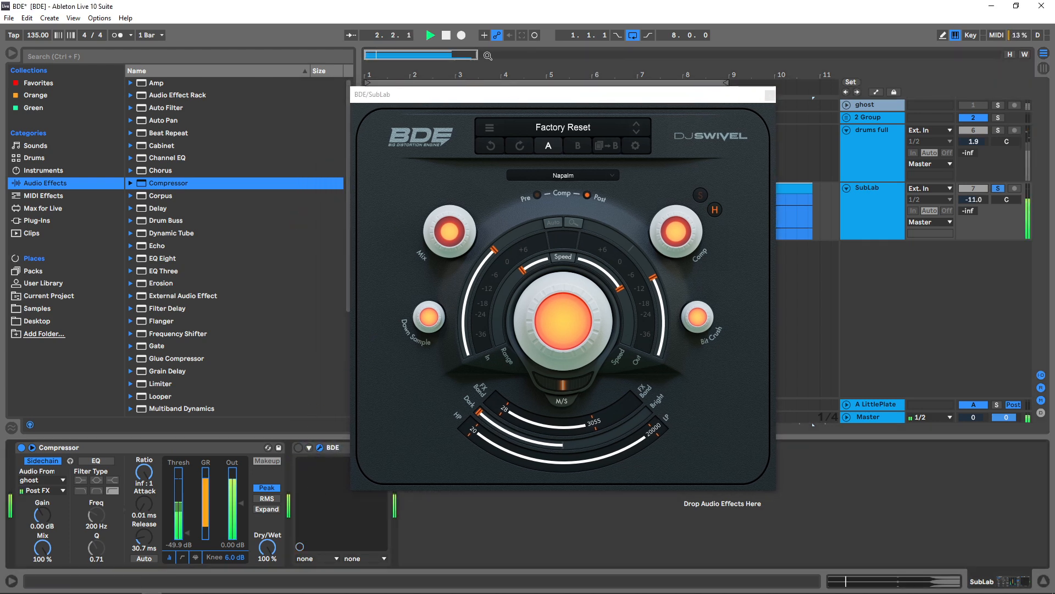
click(446, 35)
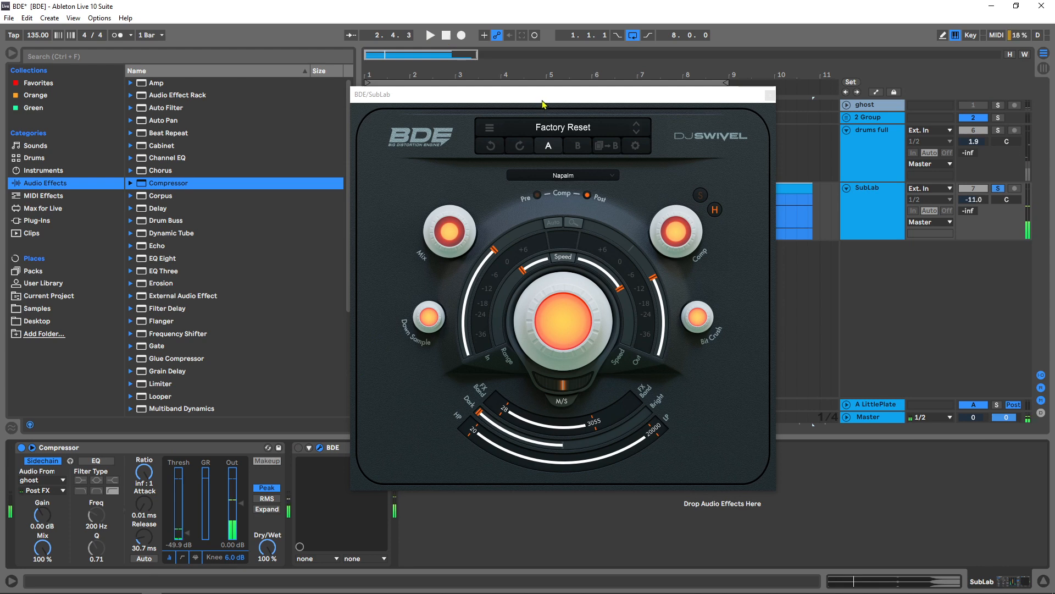
Re-enable BDE, restore its Factory Reset settings and play back the soloed bass.
click(570, 132)
click(547, 164)
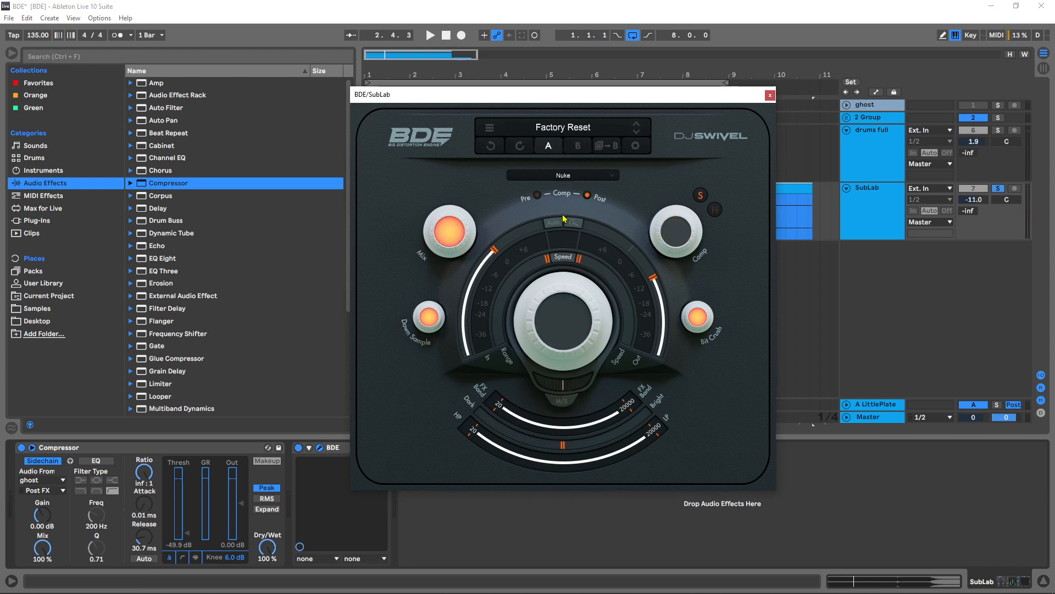
key(space)
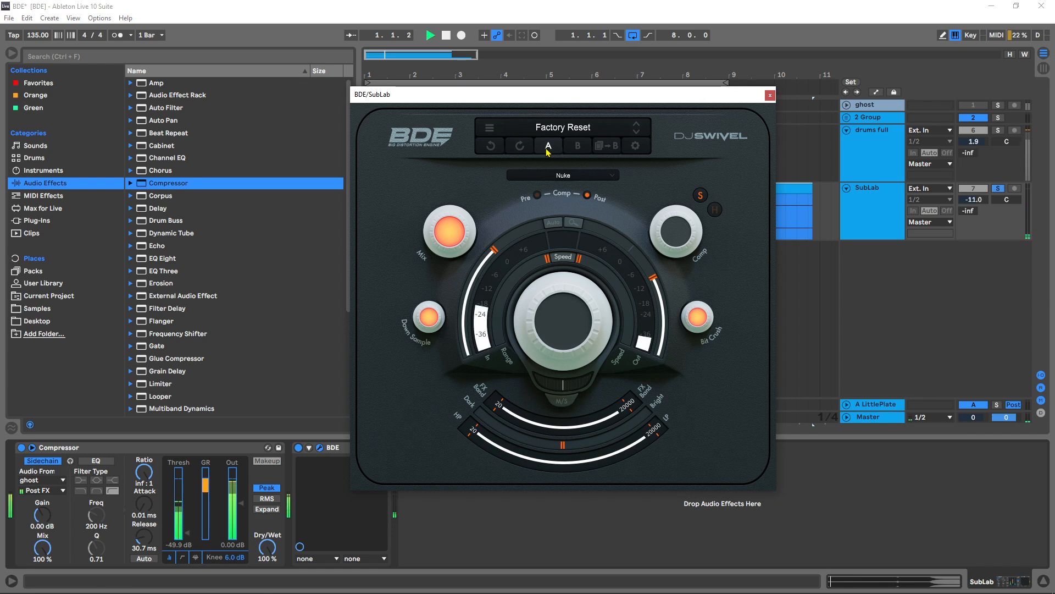
key(space)
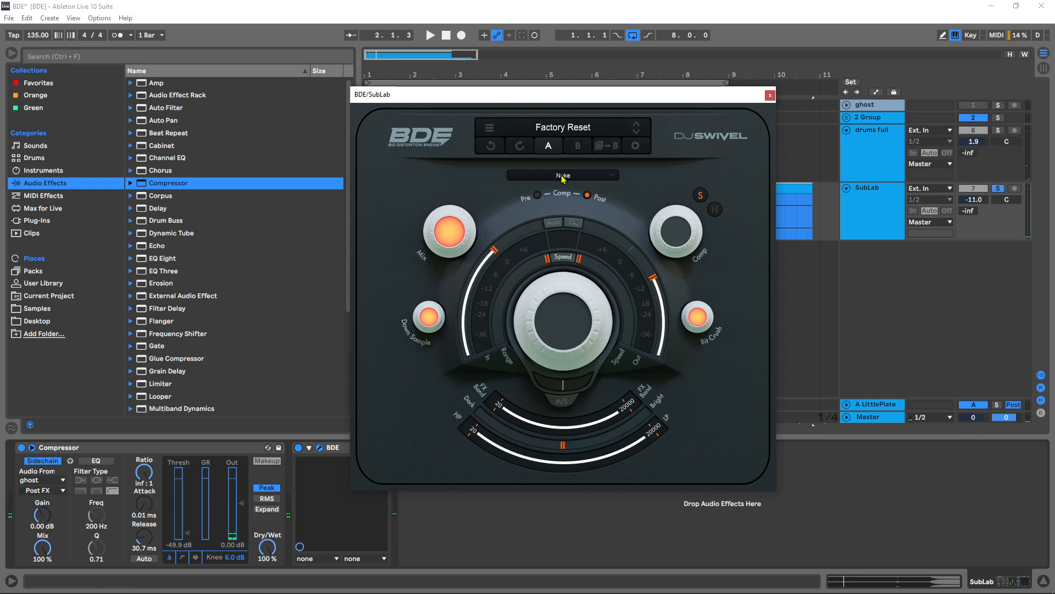
Try out BDE's Drive at about 8.5 dB and sweep the Comp amount up and back to zero.
mouse_move(543, 301)
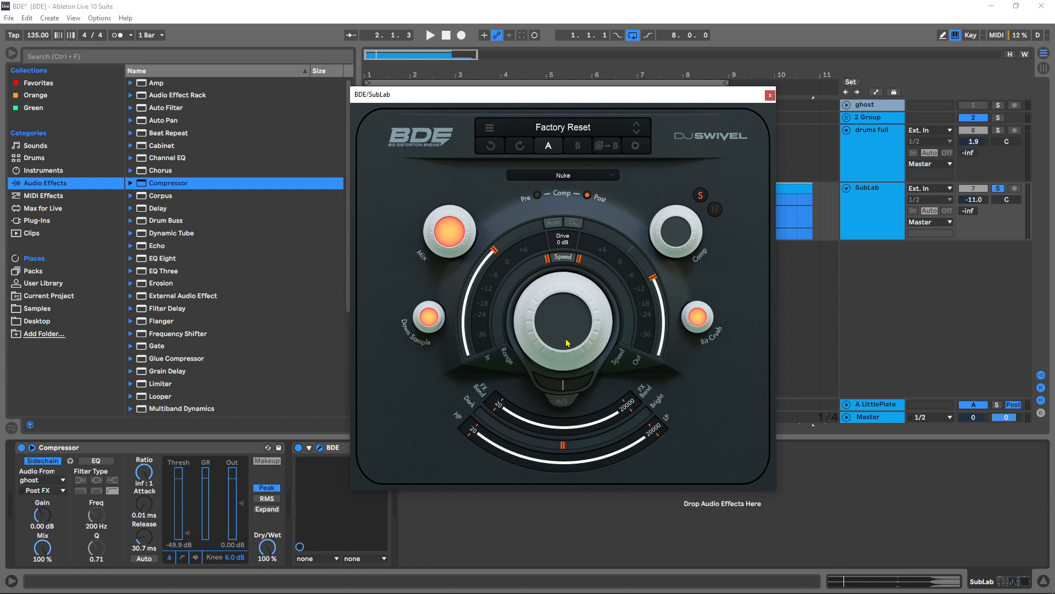
drag(568, 344, 569, 242)
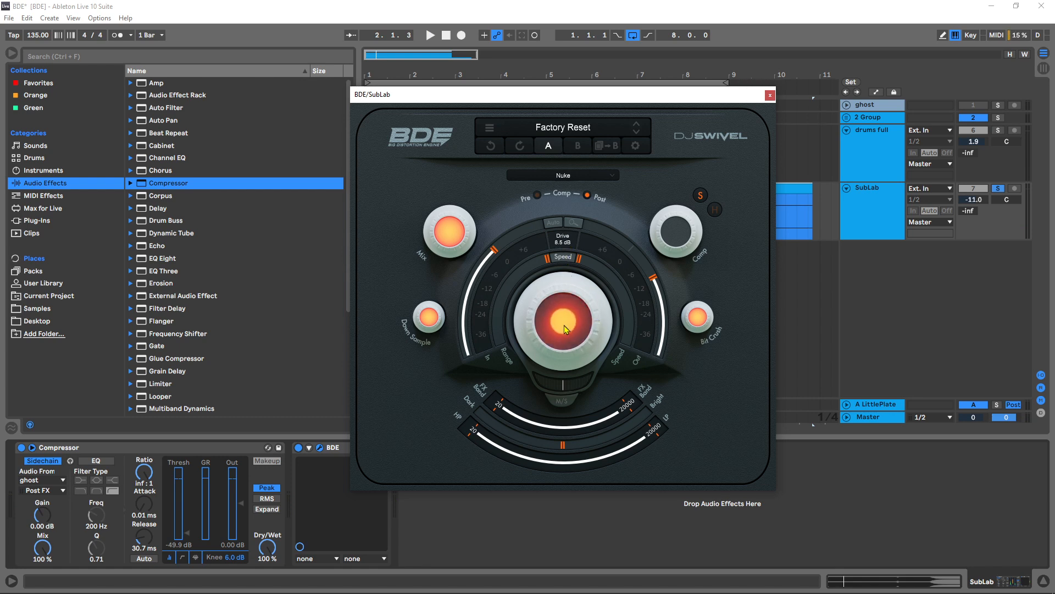
drag(676, 231, 684, 184)
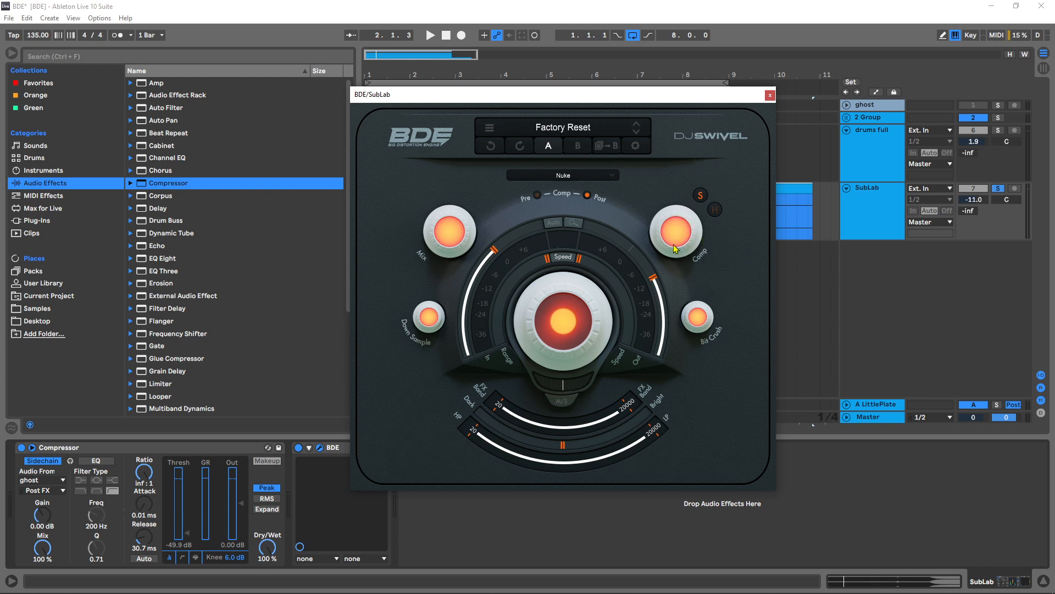
drag(676, 240, 666, 294)
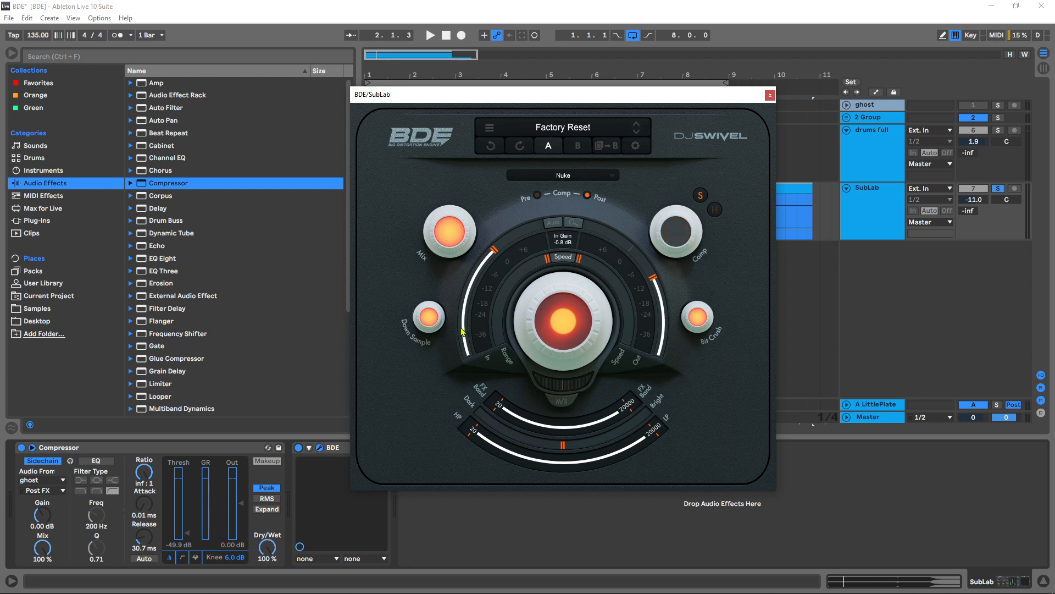
mouse_move(433, 333)
drag(432, 322, 471, 222)
Raise BDE's Drive to 40 dB, keep the Nuke distortion mode and audition the bass.
drag(583, 337, 561, 297)
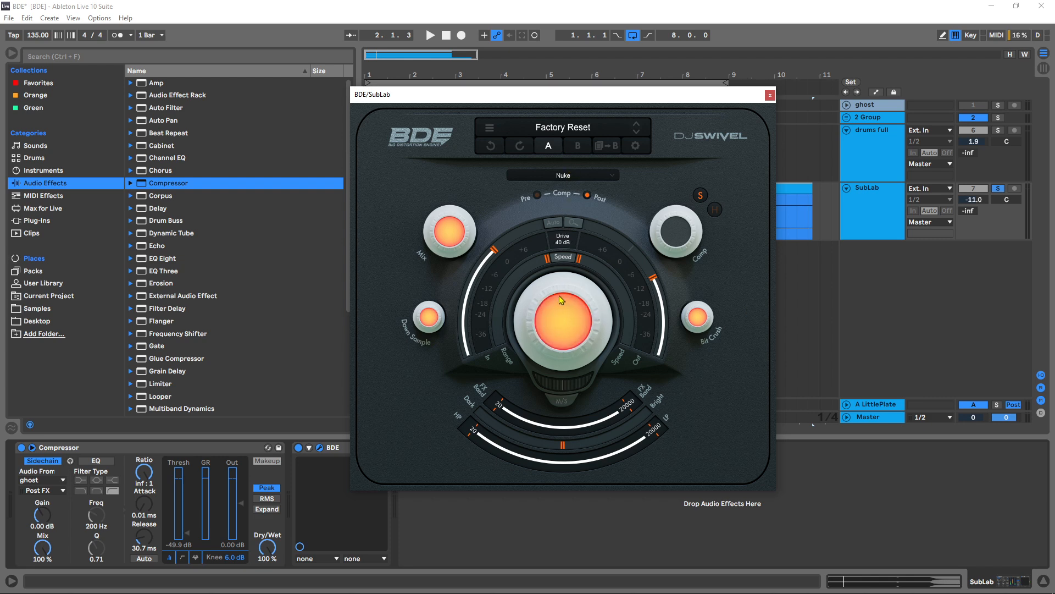
mouse_move(449, 228)
click(563, 176)
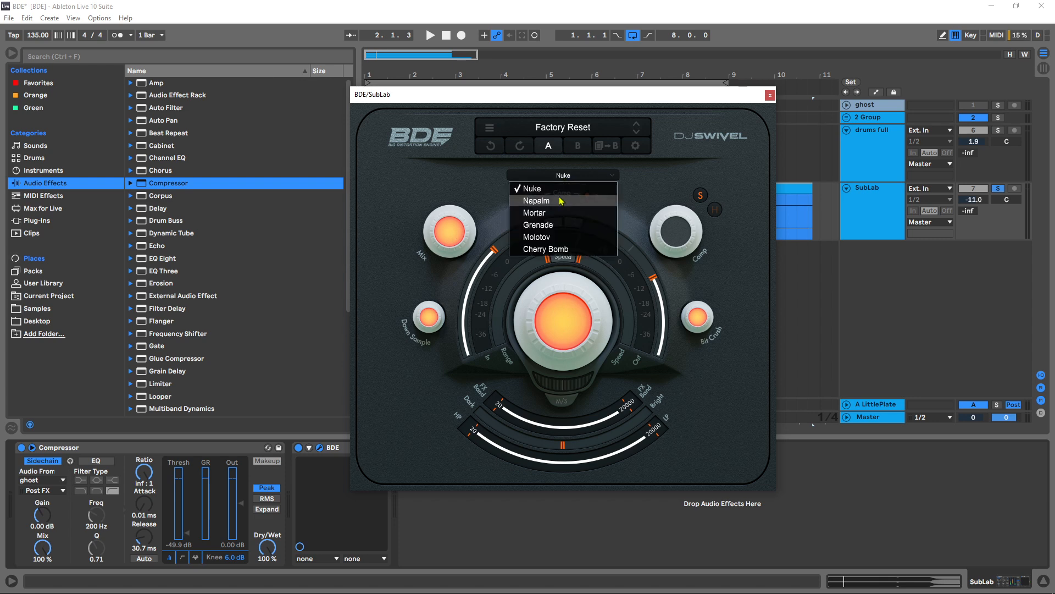
click(564, 188)
key(space)
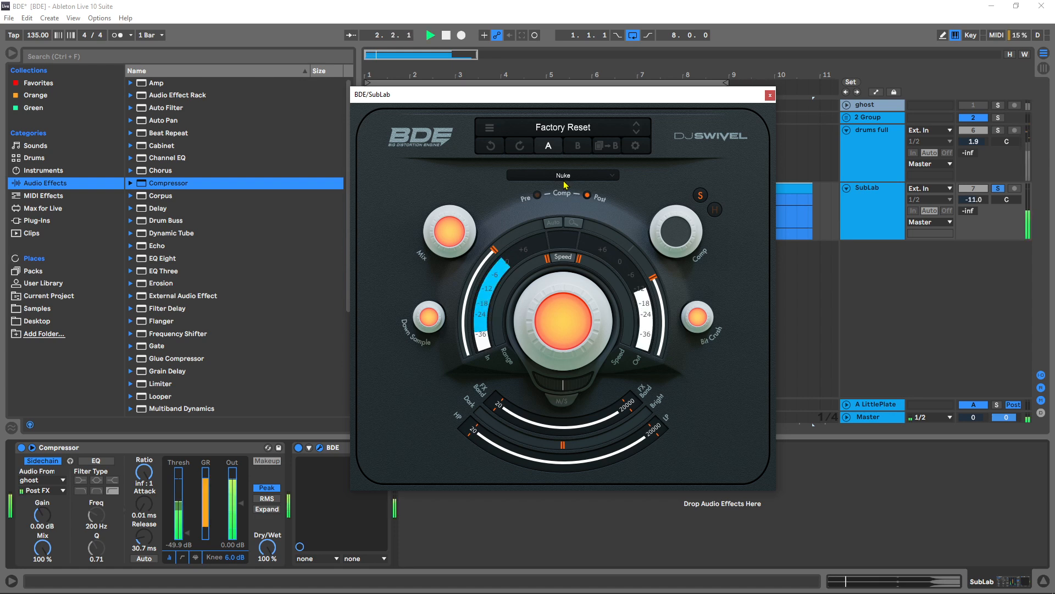
key(space)
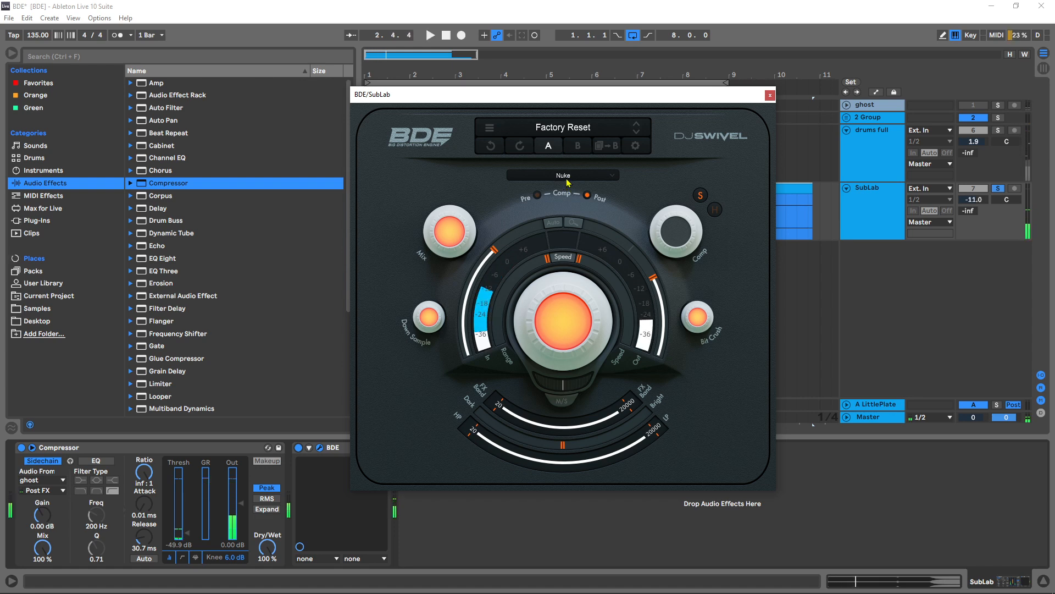
key(space)
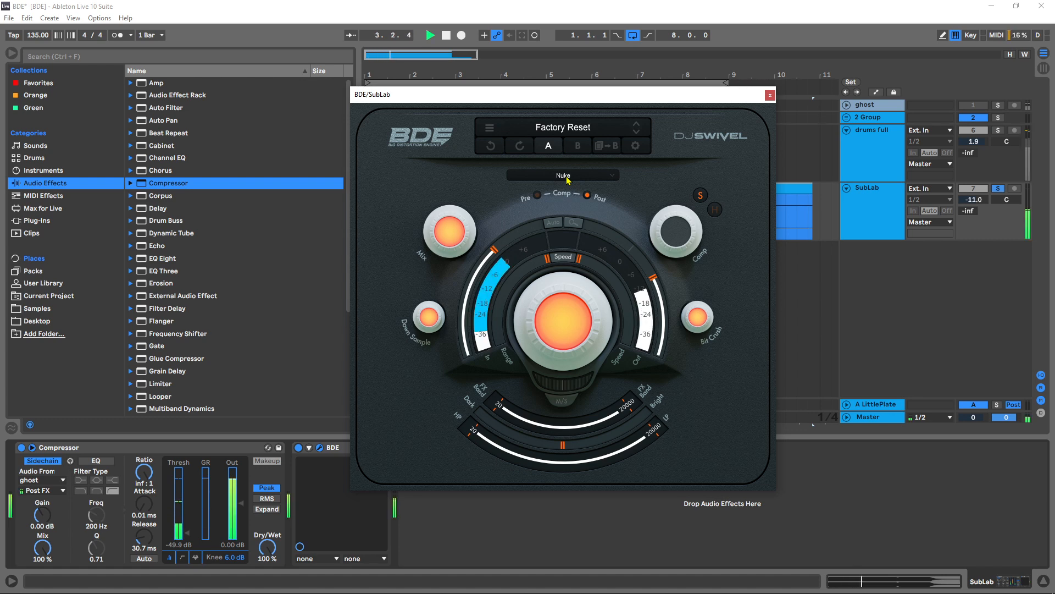
key(space)
Switch BDE's distortion mode to Napalm and audition the bass.
click(566, 175)
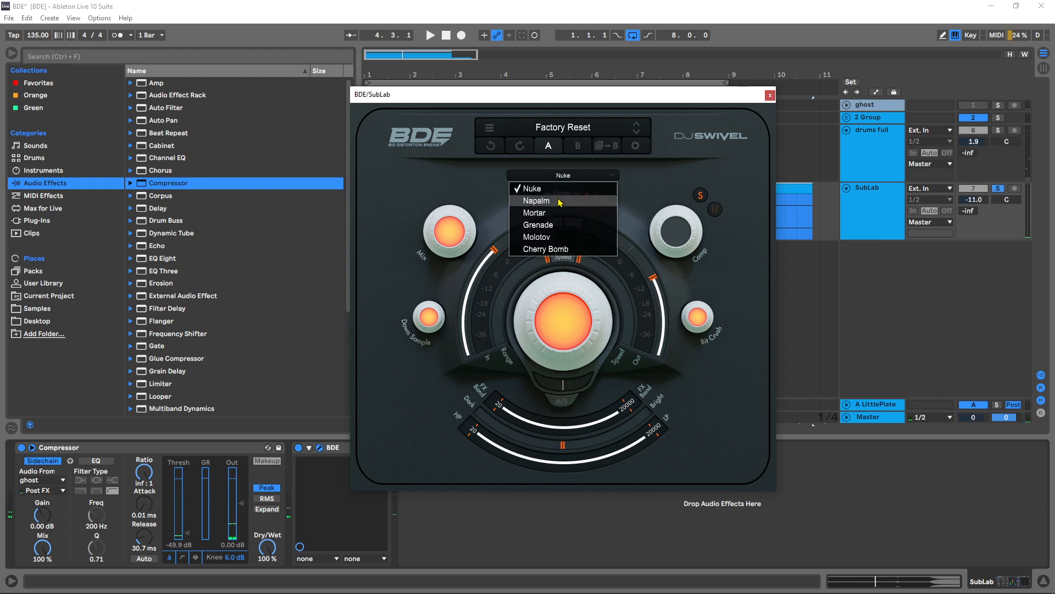
click(570, 198)
key(space)
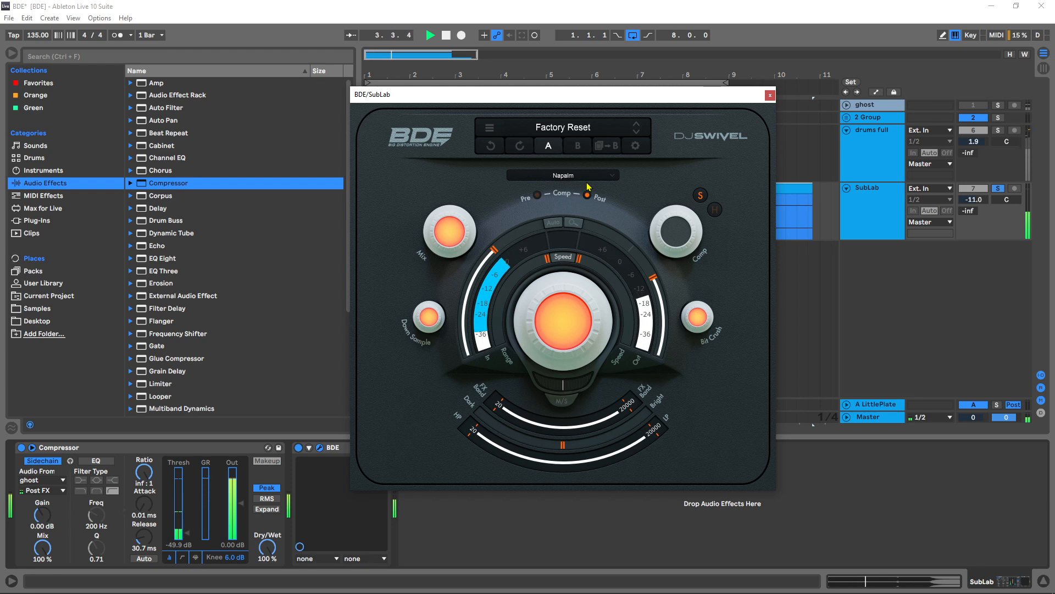
key(space)
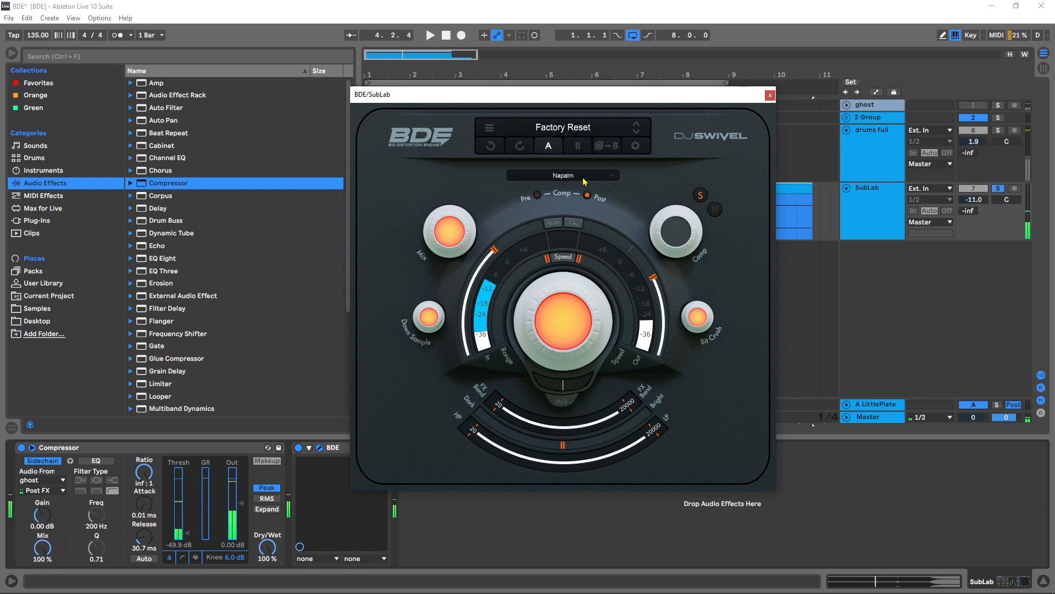
Switch BDE's distortion mode to Mortar and audition the bass.
click(569, 175)
click(567, 213)
key(space)
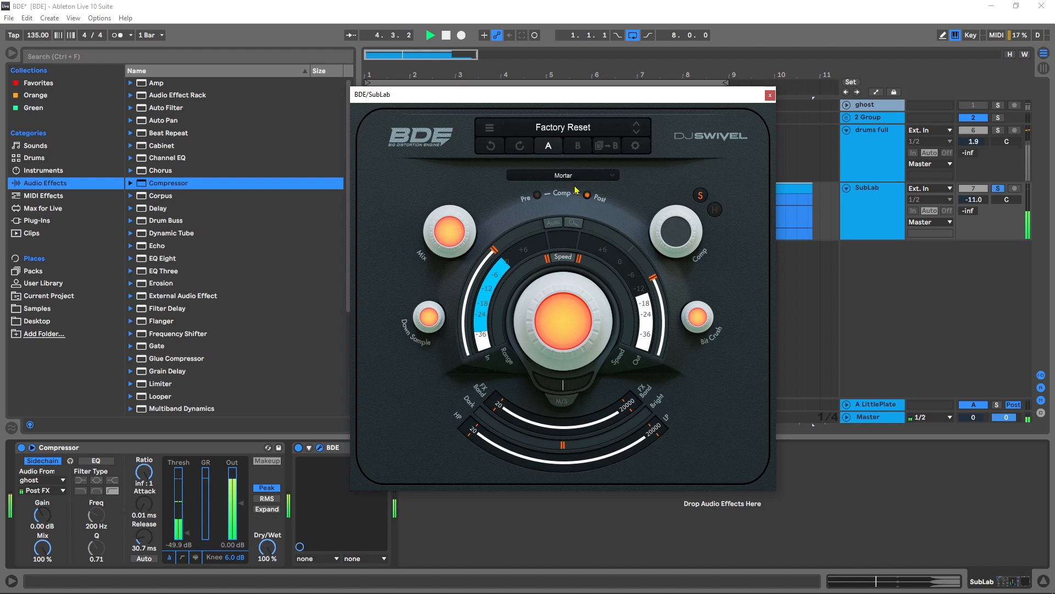
key(space)
Switch BDE's distortion mode to Grenade and audition the bass.
click(573, 177)
click(561, 225)
key(space)
key(space)
Switch BDE's distortion mode to Molotov and audition the bass.
click(564, 176)
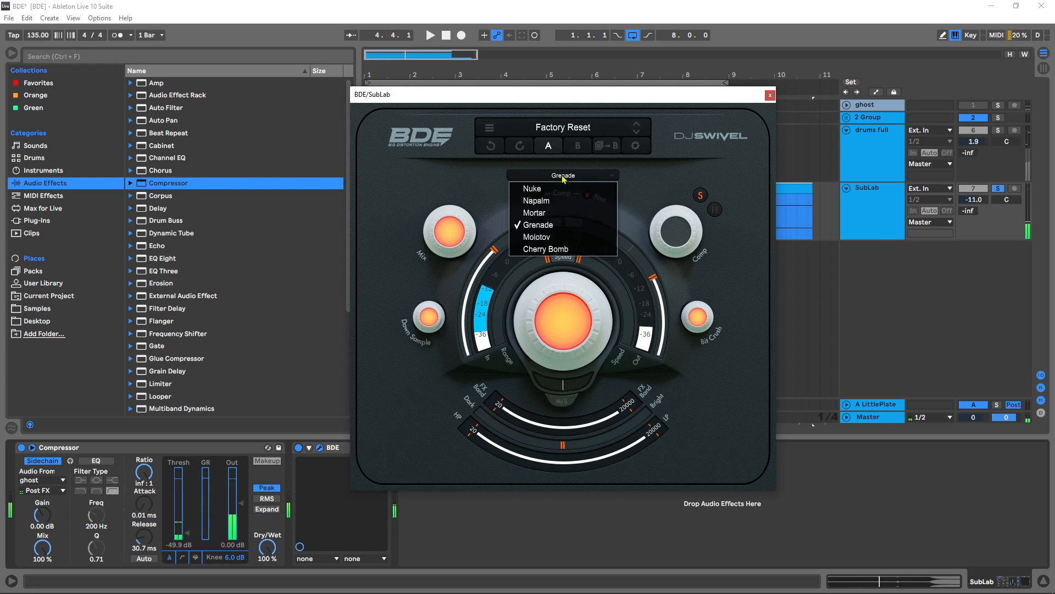
key(space)
click(558, 237)
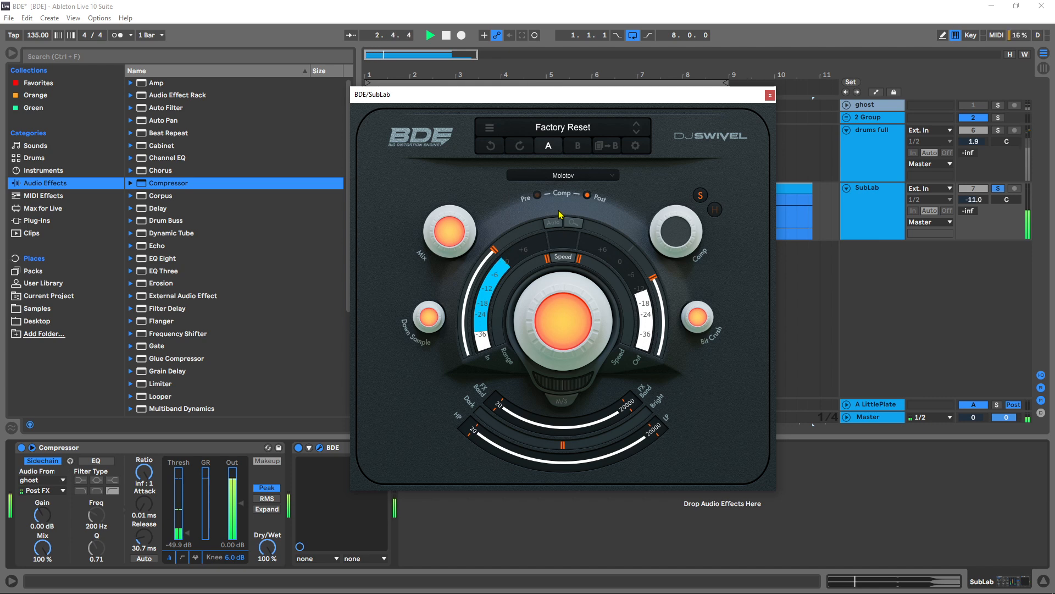
key(space)
Switch BDE's distortion mode to Cherry Bomb and audition the bass.
click(564, 176)
click(561, 249)
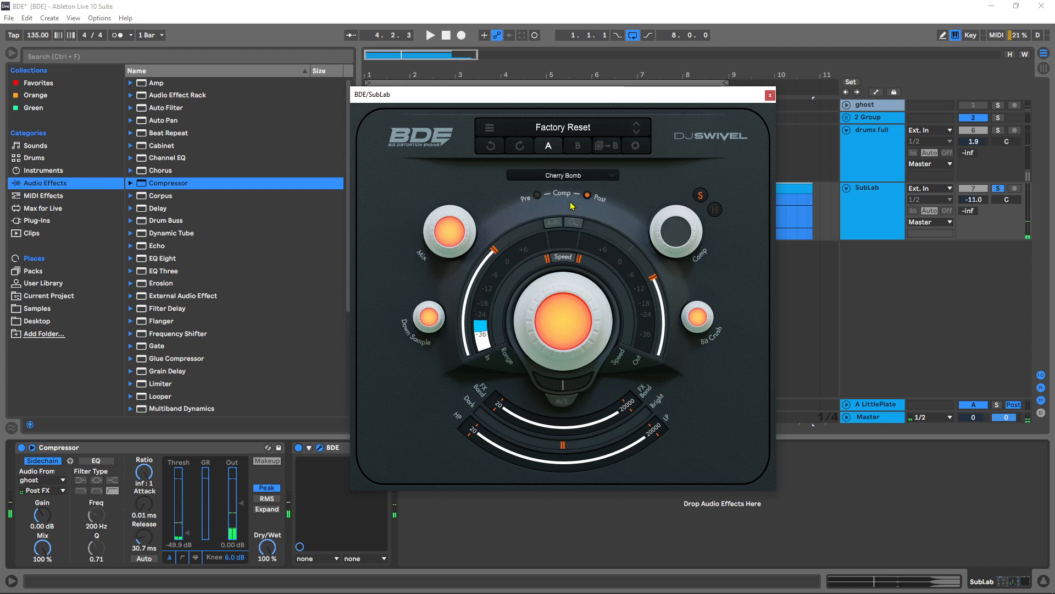
key(space)
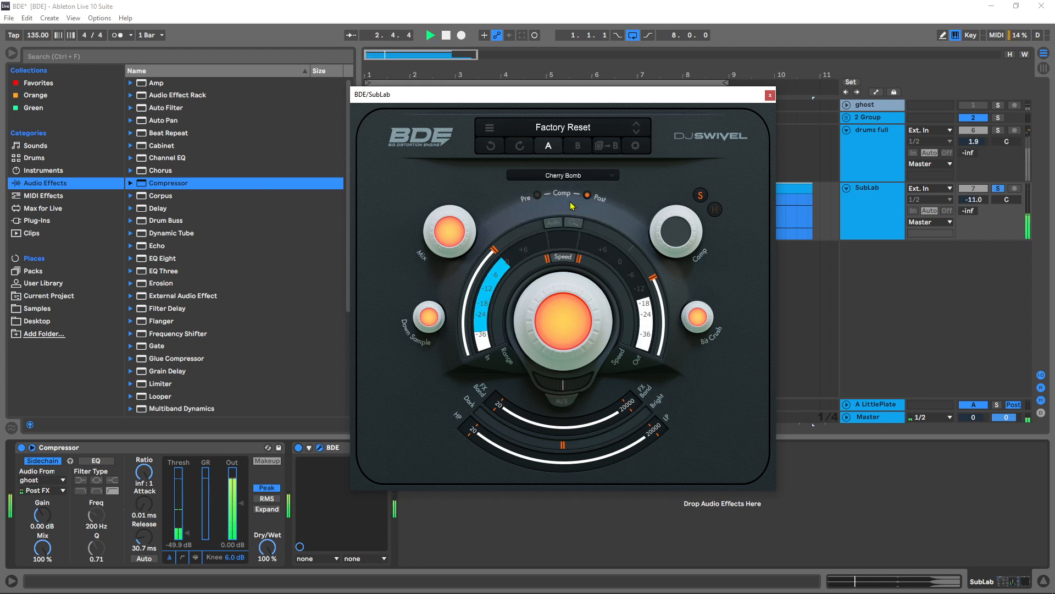
key(space)
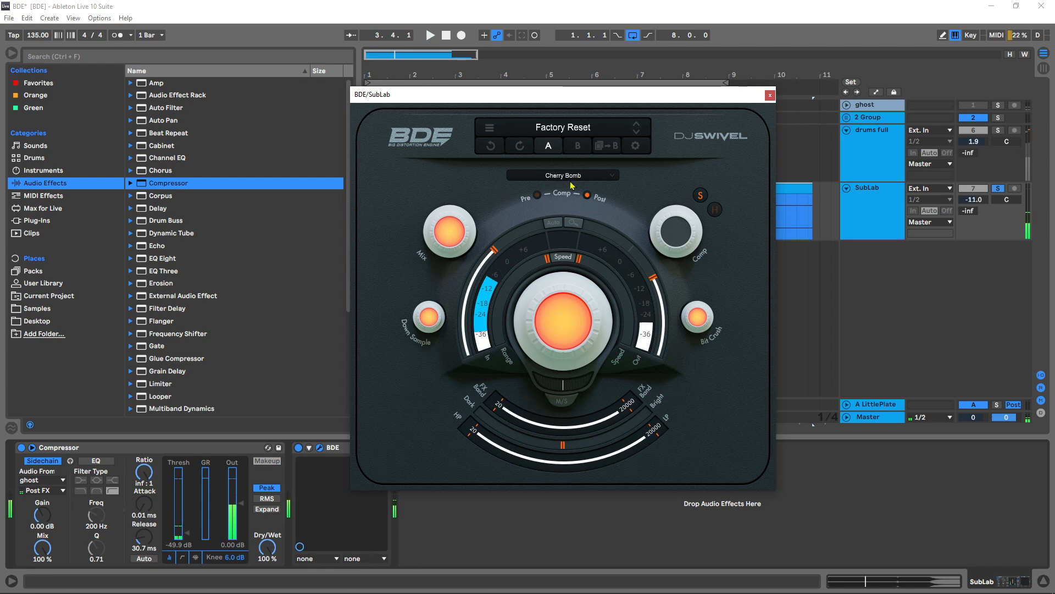
Return the distortion mode to Grenade and lower BDE's Mix to below 47% while the bass plays.
click(572, 176)
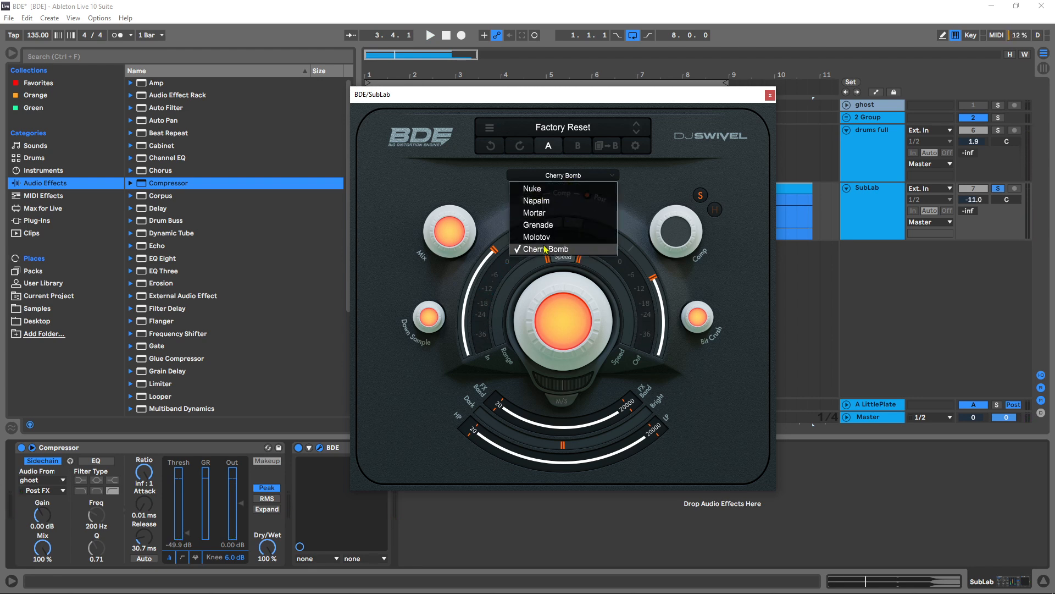
click(491, 207)
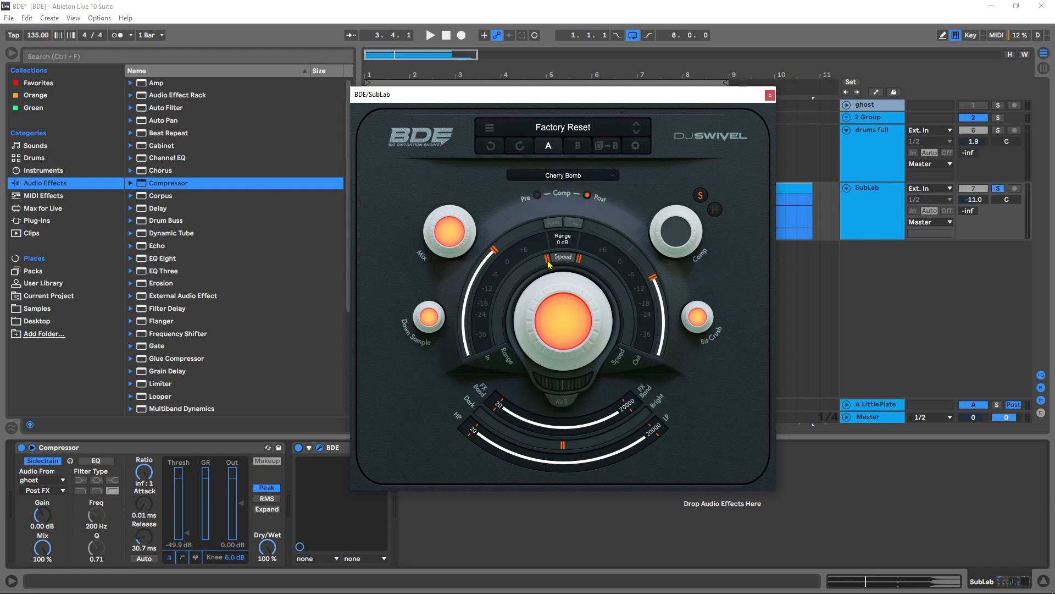
click(570, 176)
click(537, 224)
key(space)
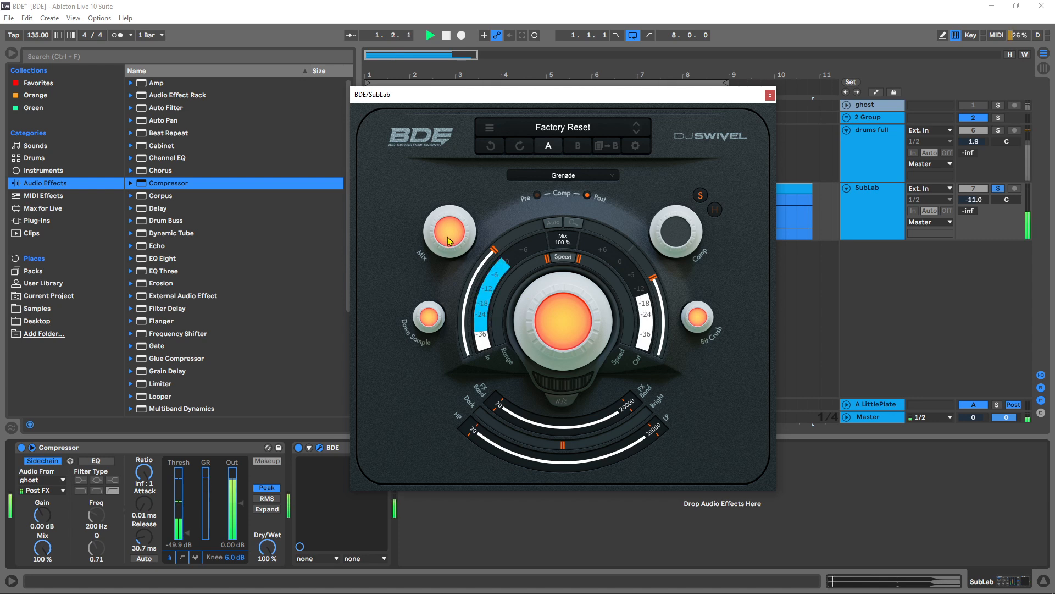
drag(449, 286, 445, 326)
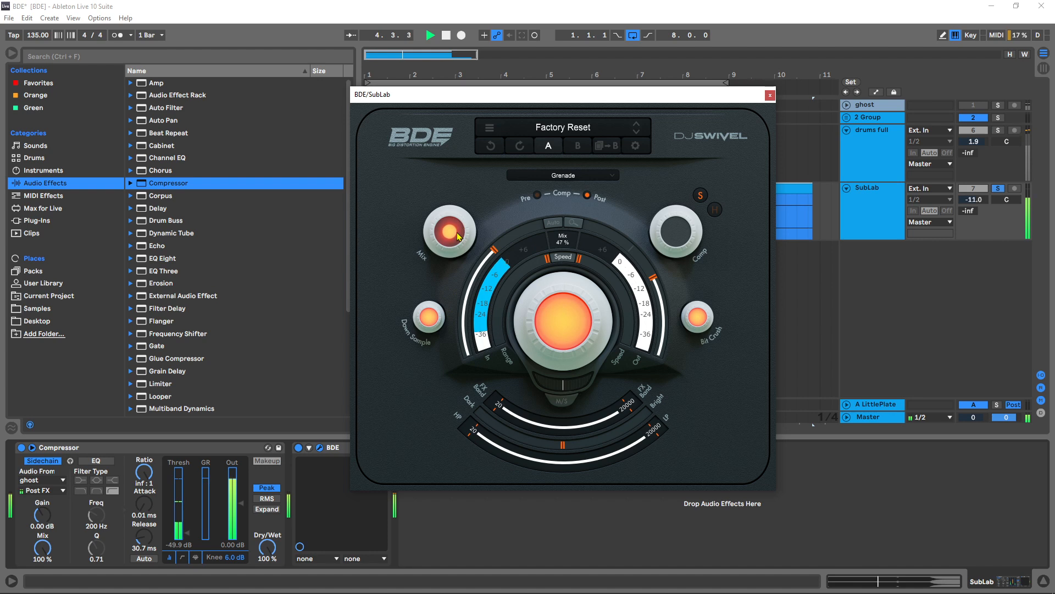
drag(452, 226, 449, 256)
Switch the distortion mode to Mortar and try a reduced Drive of about 13.8 dB during playback.
click(564, 175)
click(556, 276)
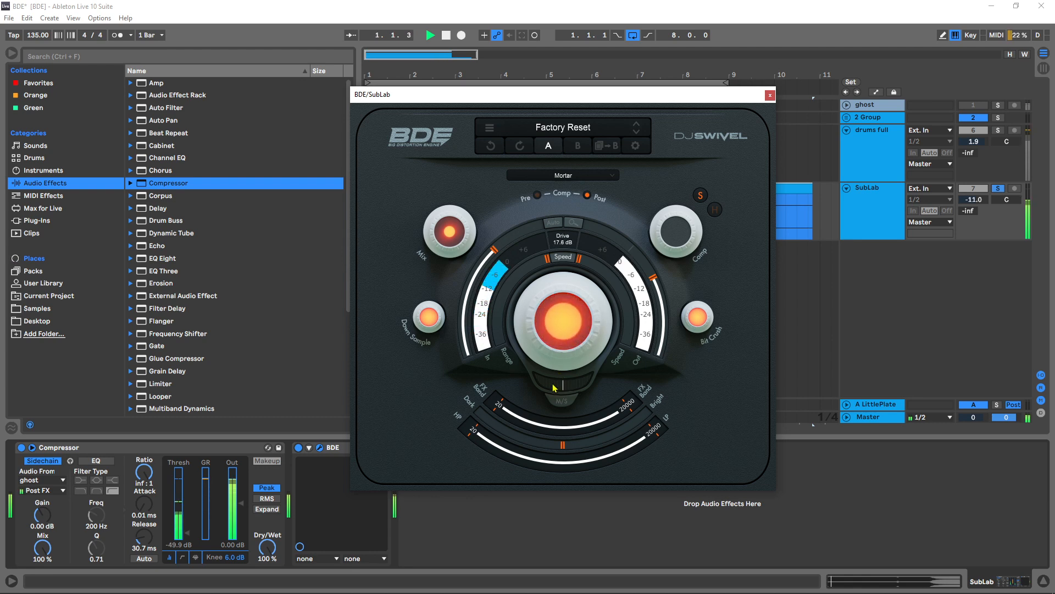
mouse_move(454, 251)
mouse_move(449, 236)
mouse_down()
mouse_move(441, 265)
mouse_move(449, 231)
mouse_up()
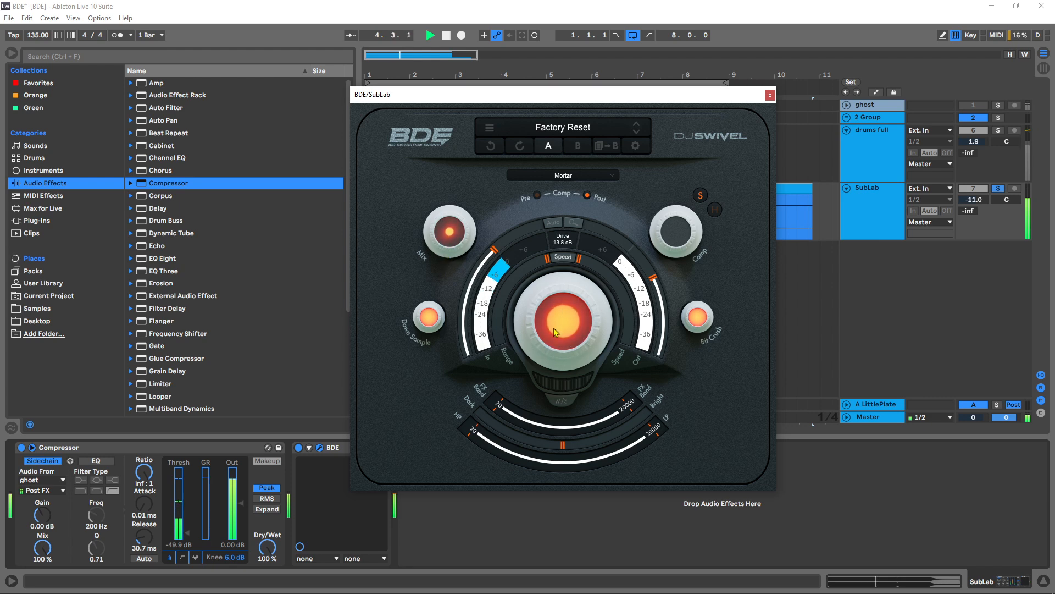
Set BDE's distortion mode to Molotov and unsolo the SubLab track to hear the bass with the drums.
click(563, 175)
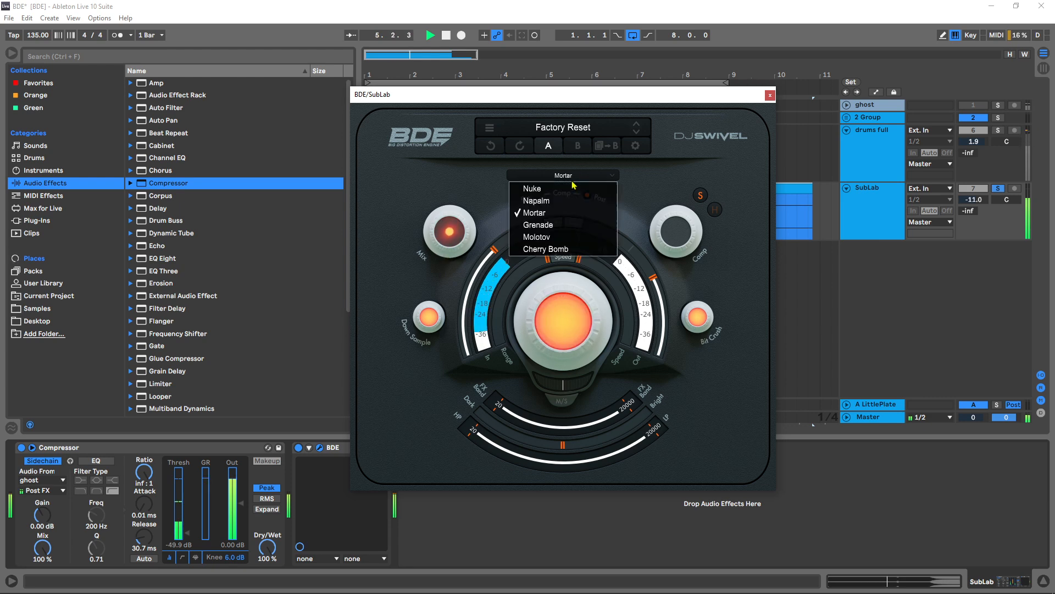
click(562, 242)
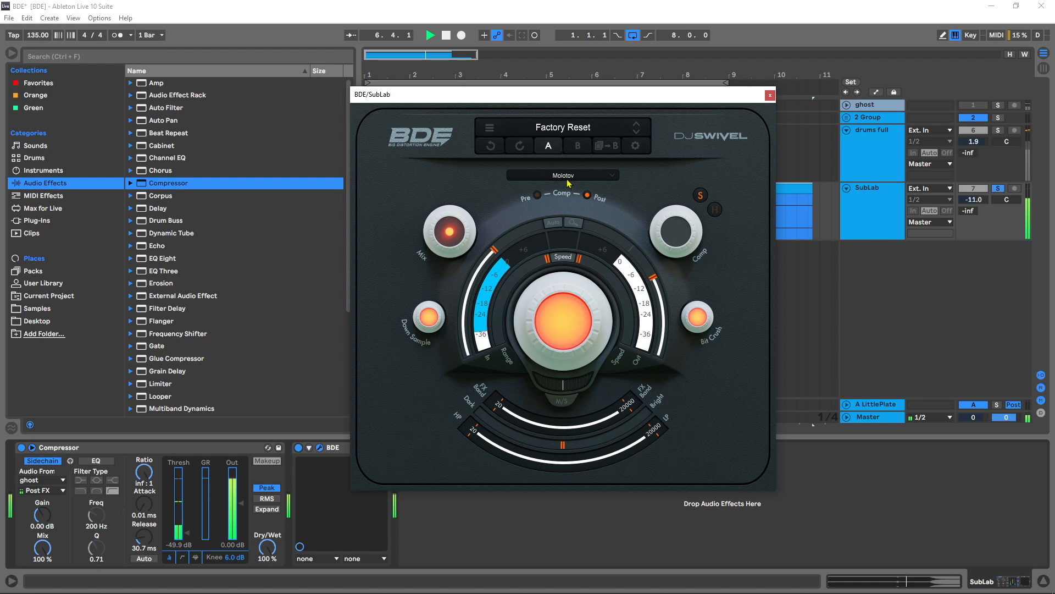
mouse_move(557, 341)
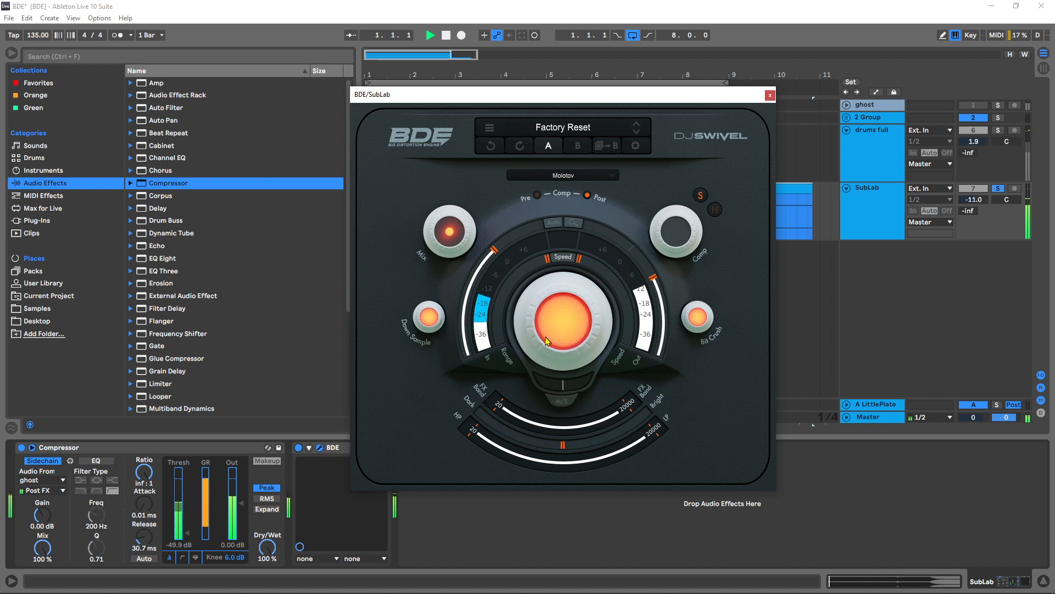
click(999, 189)
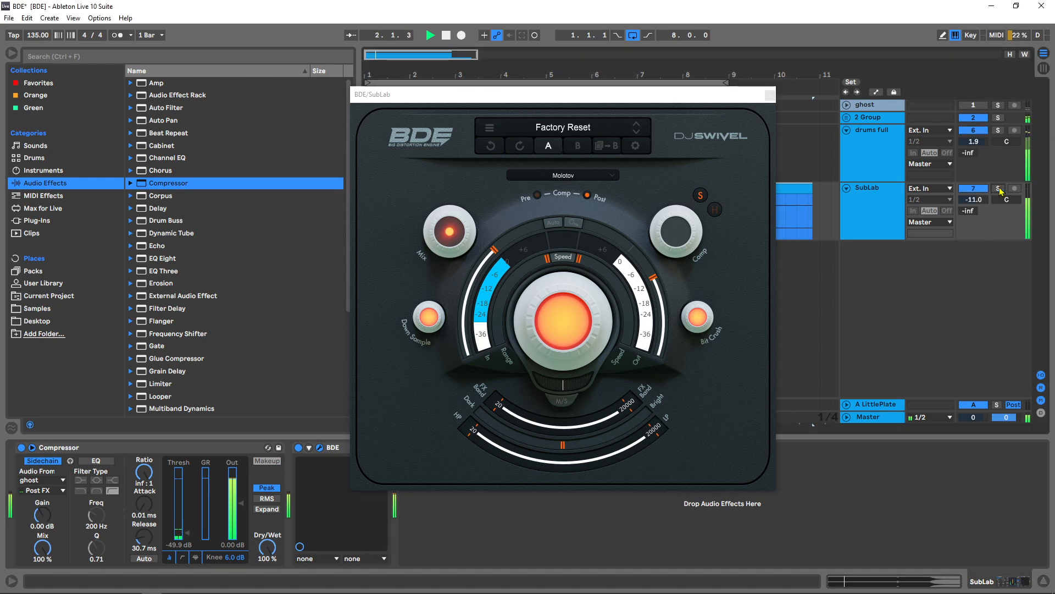
Switch the SubLab BDE's distortion mode to Grenade and hear the bass together with the drums.
click(573, 331)
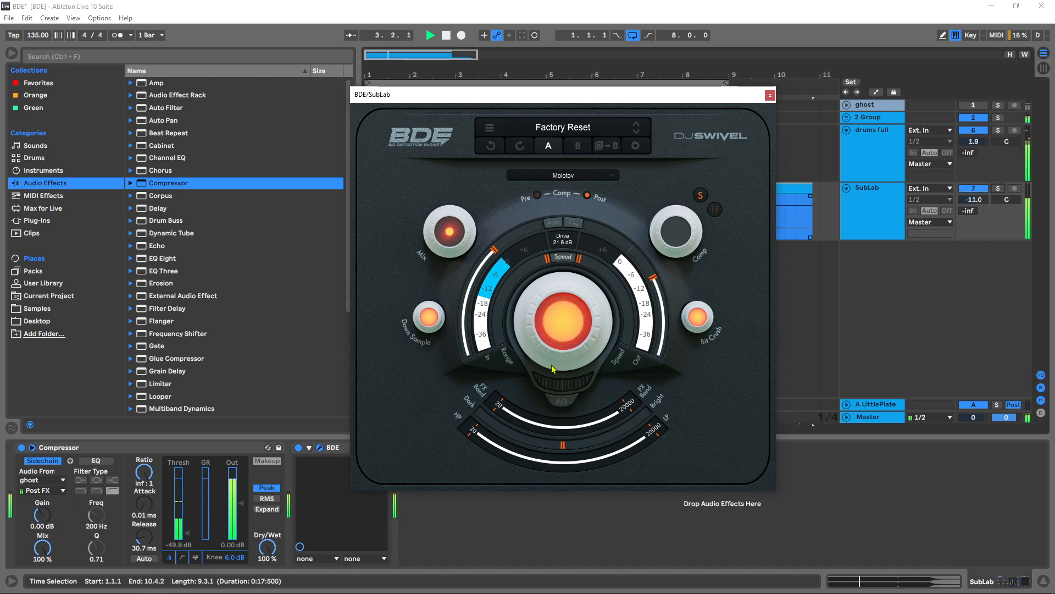
click(563, 181)
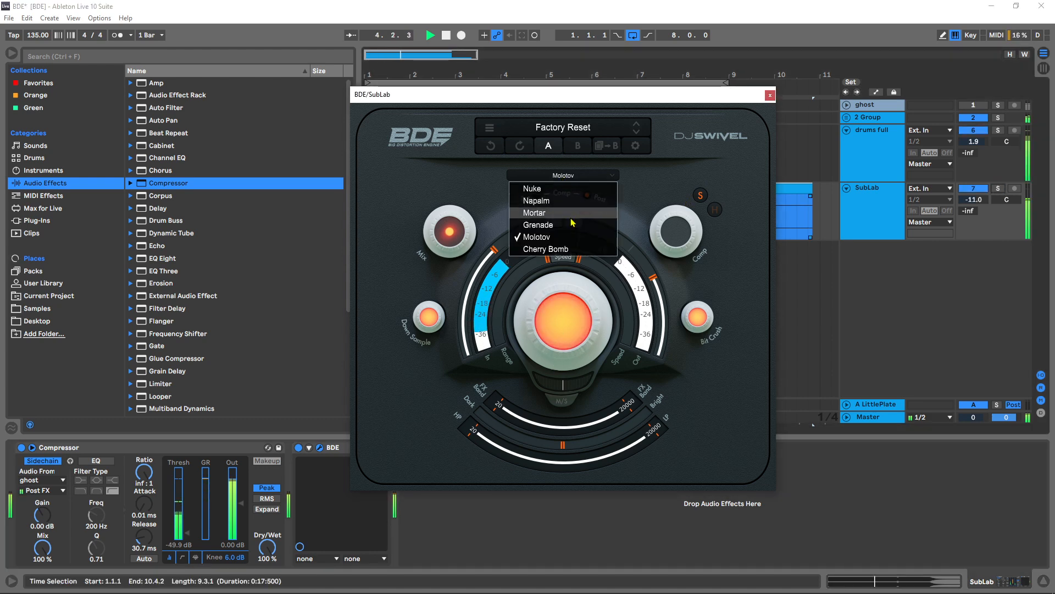
click(535, 230)
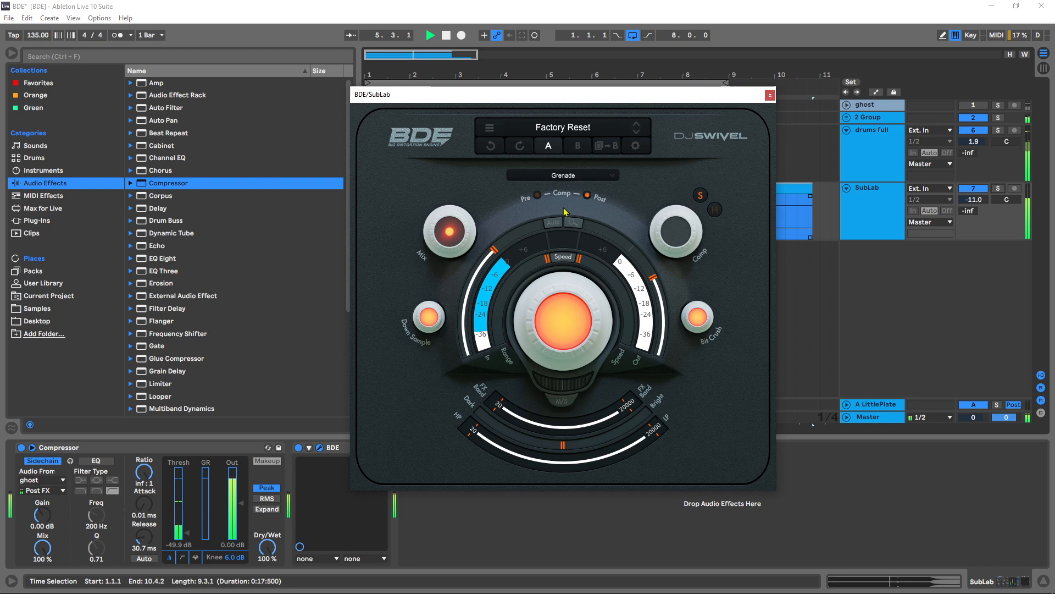
Set the SubLab BDE's distortion mode to Mortar, lower its Drive during playback and stop the transport.
click(554, 176)
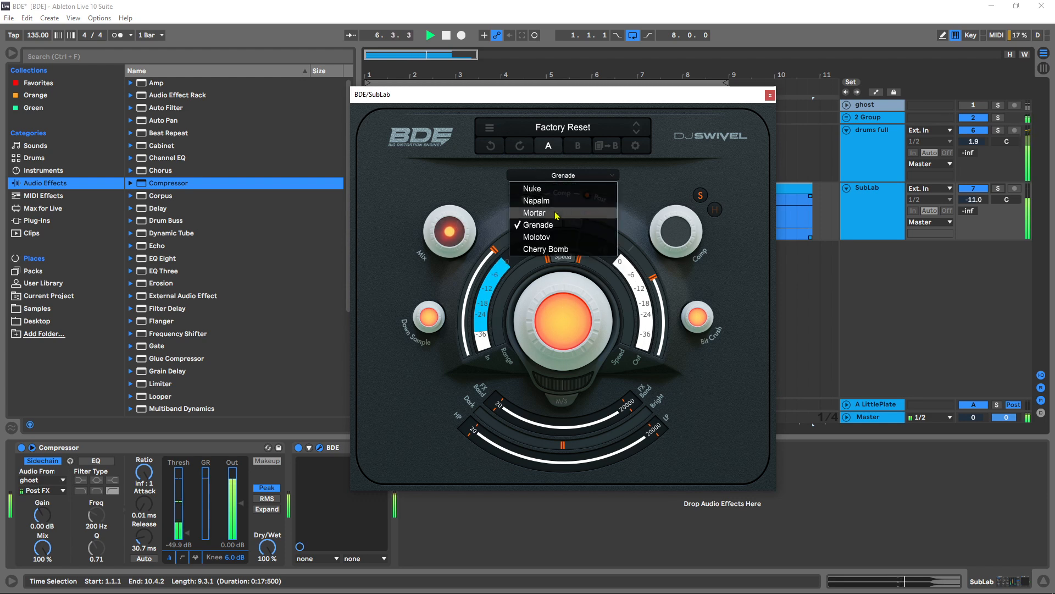
click(567, 227)
drag(533, 291, 544, 368)
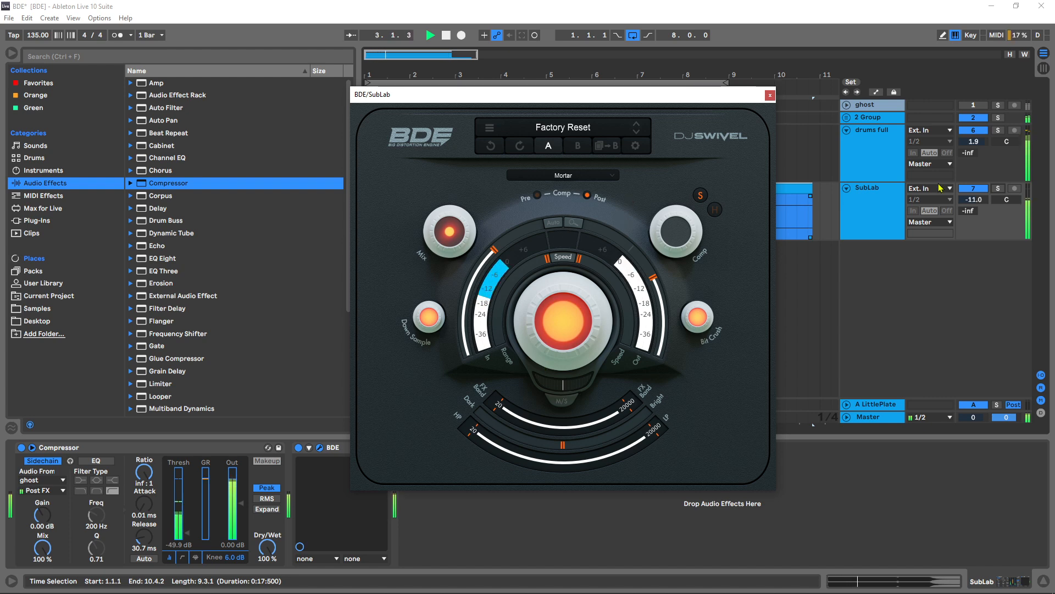
key(space)
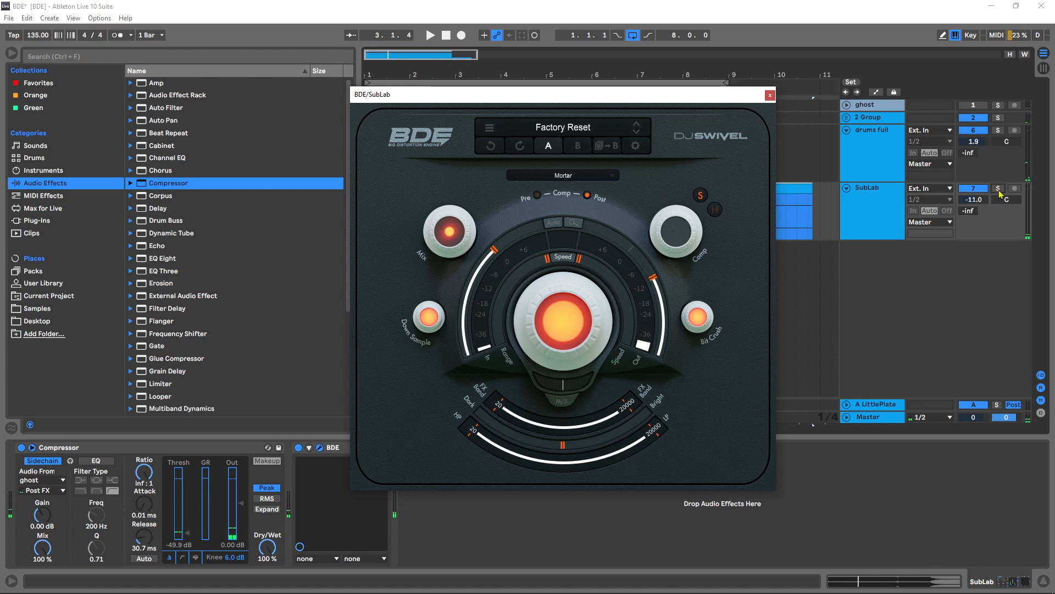
Close the SubLab BDE, solo the drums full track and open the BDE plugin on it.
click(998, 188)
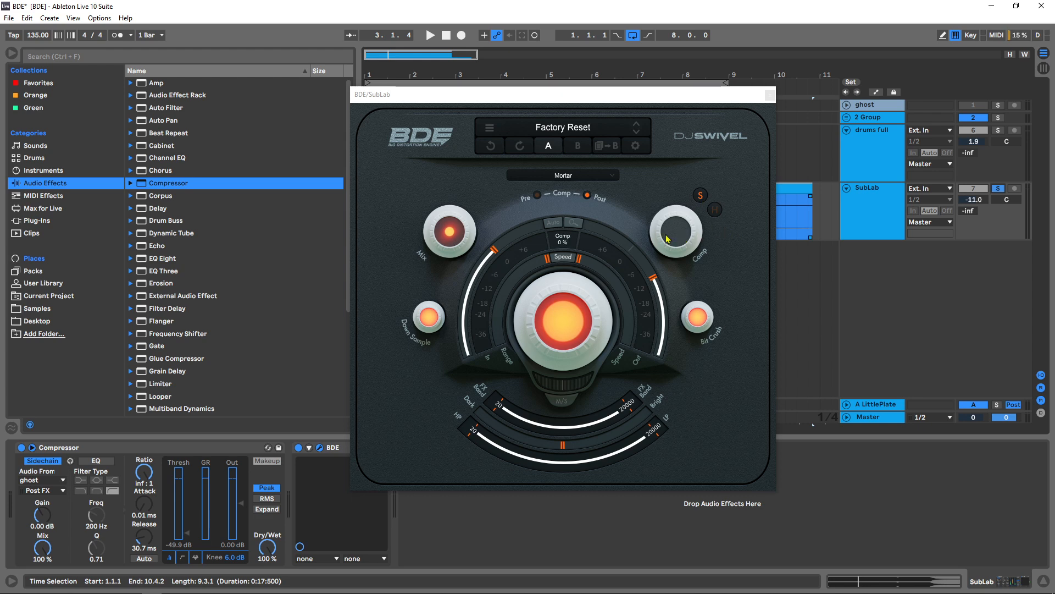
click(541, 197)
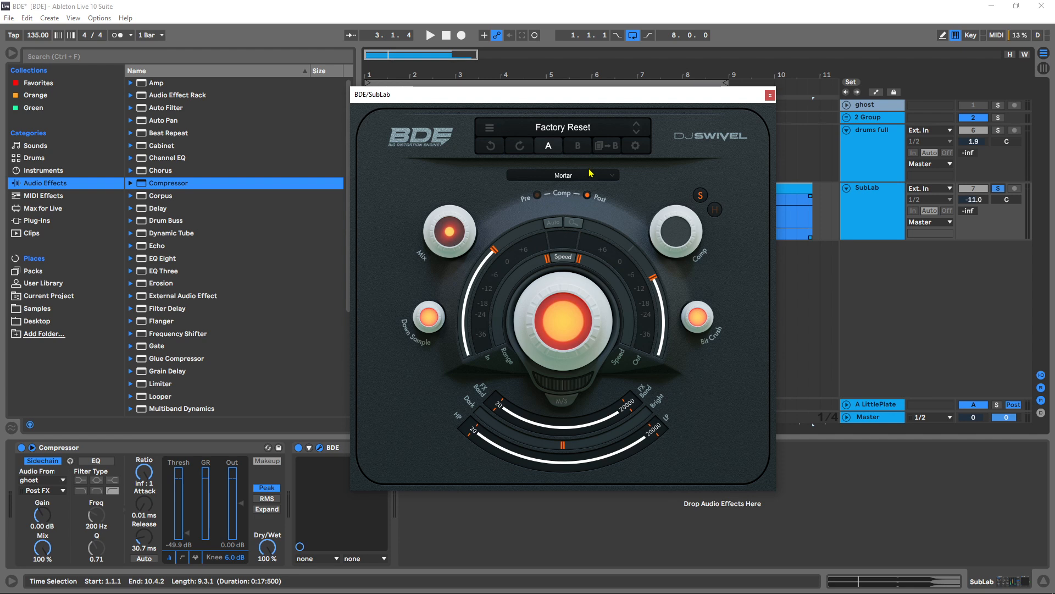
click(770, 95)
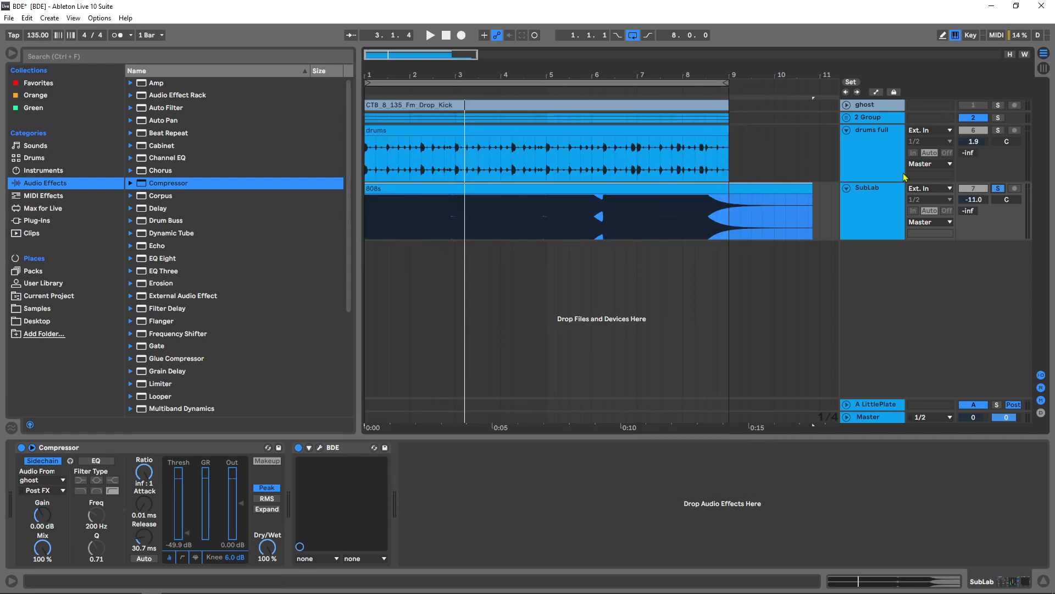
click(998, 131)
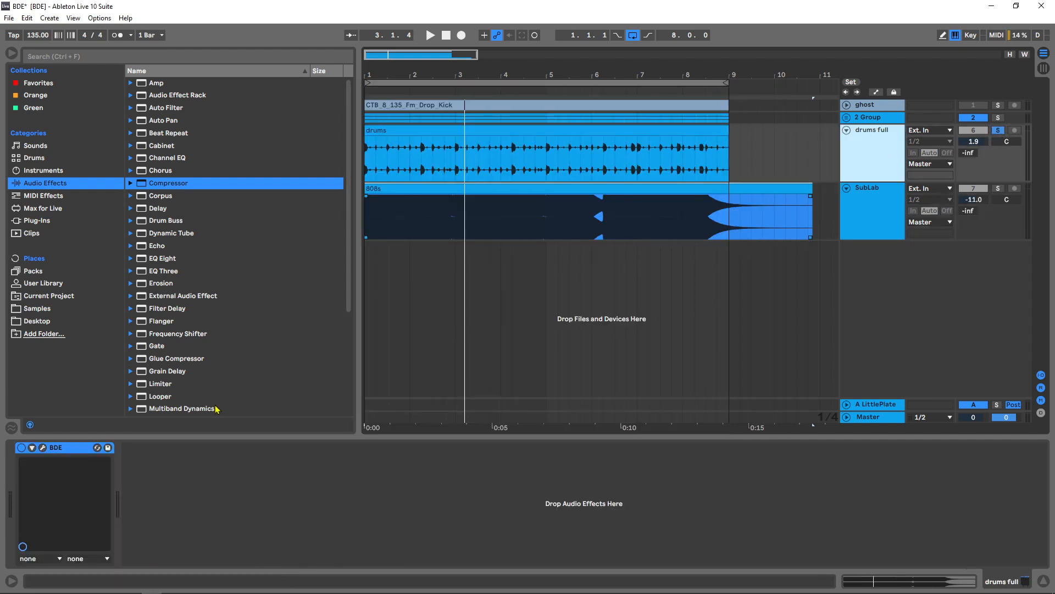
click(44, 448)
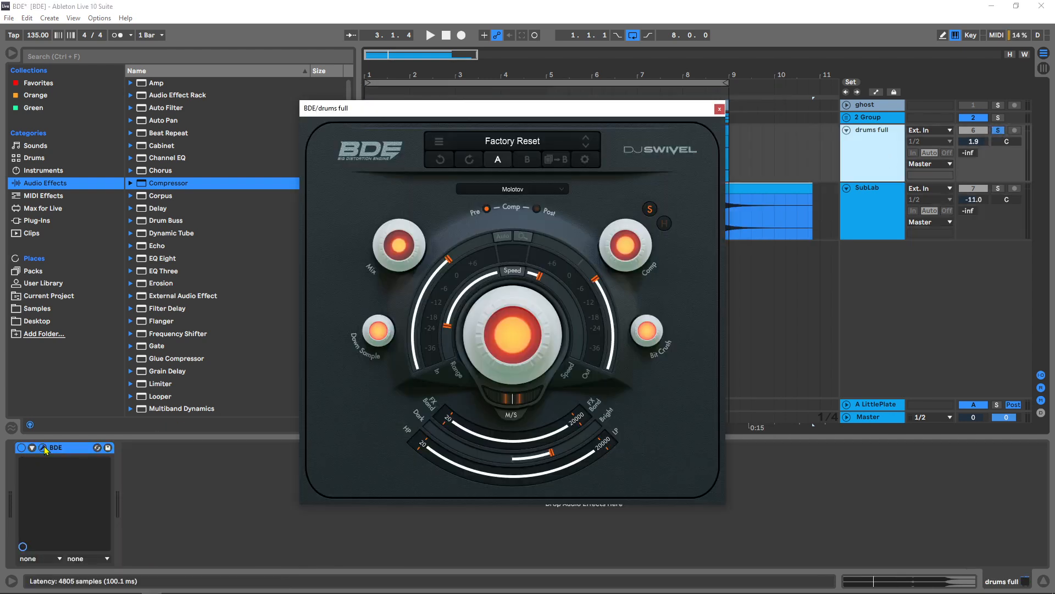
Load the Factory Reset preset in the drums full BDE and play the soloed drums while raising its Drive.
click(534, 144)
click(528, 167)
drag(506, 114, 525, 106)
key(space)
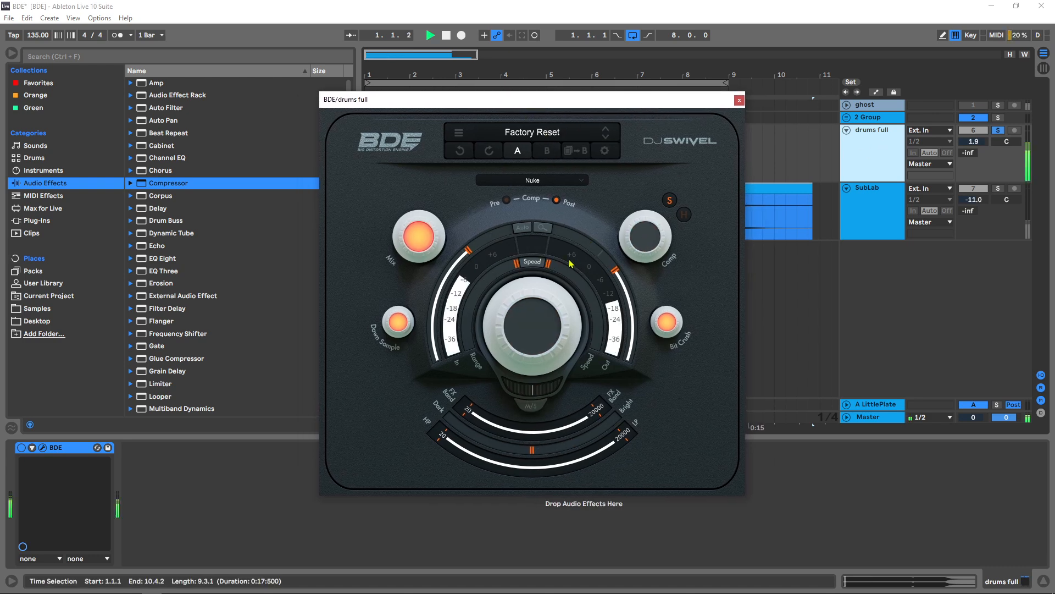
key(space)
Set the drums' distortion mode to Grenade and resume playback with more Drive and the Mix lowered to 83%.
click(534, 180)
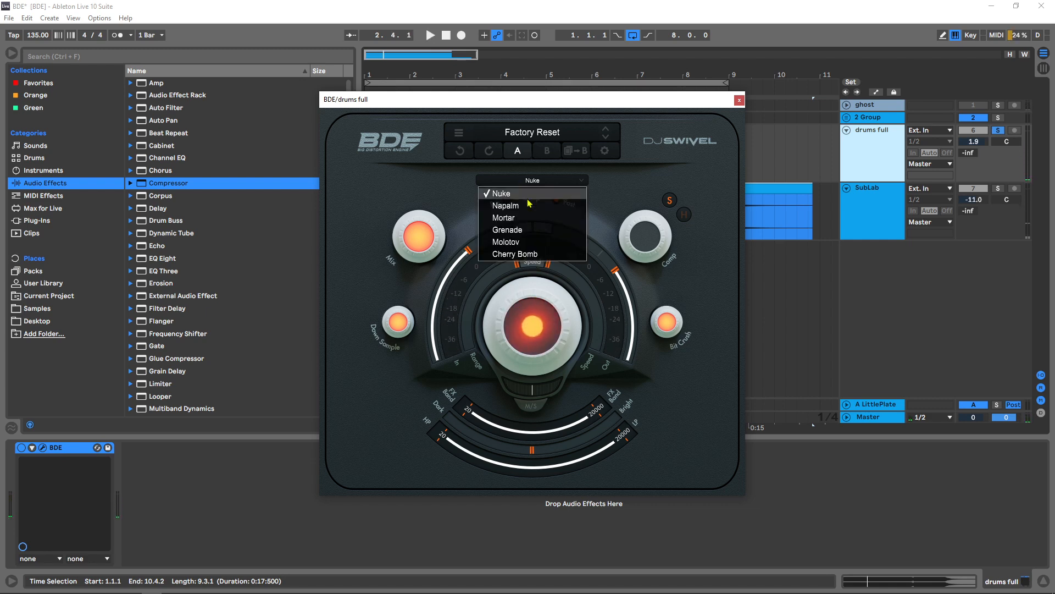
click(529, 230)
key(space)
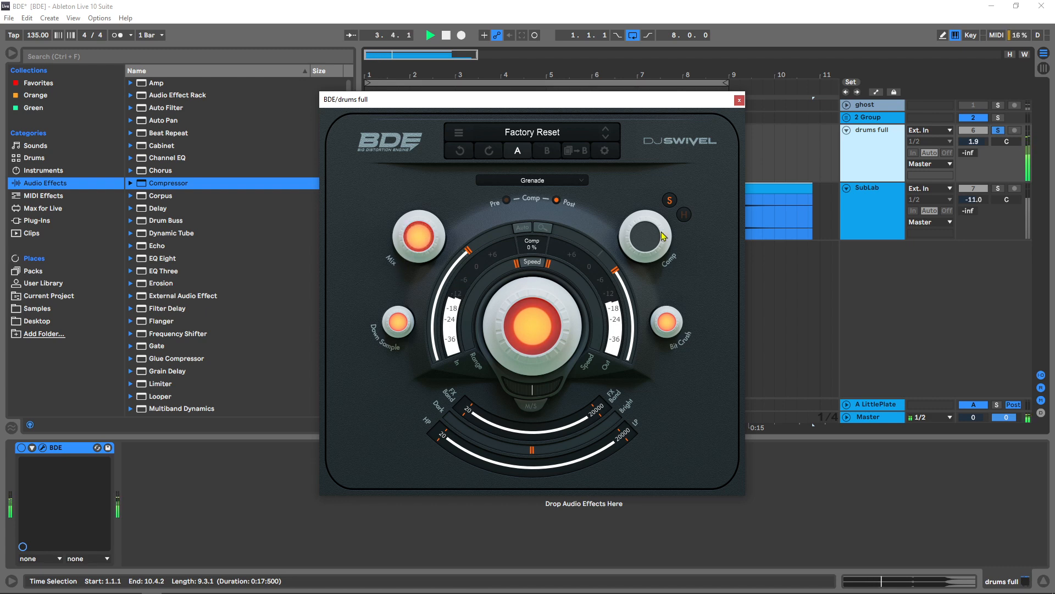
Raise BDE's Comp amount on the drums to 69% during playback.
drag(653, 244, 652, 209)
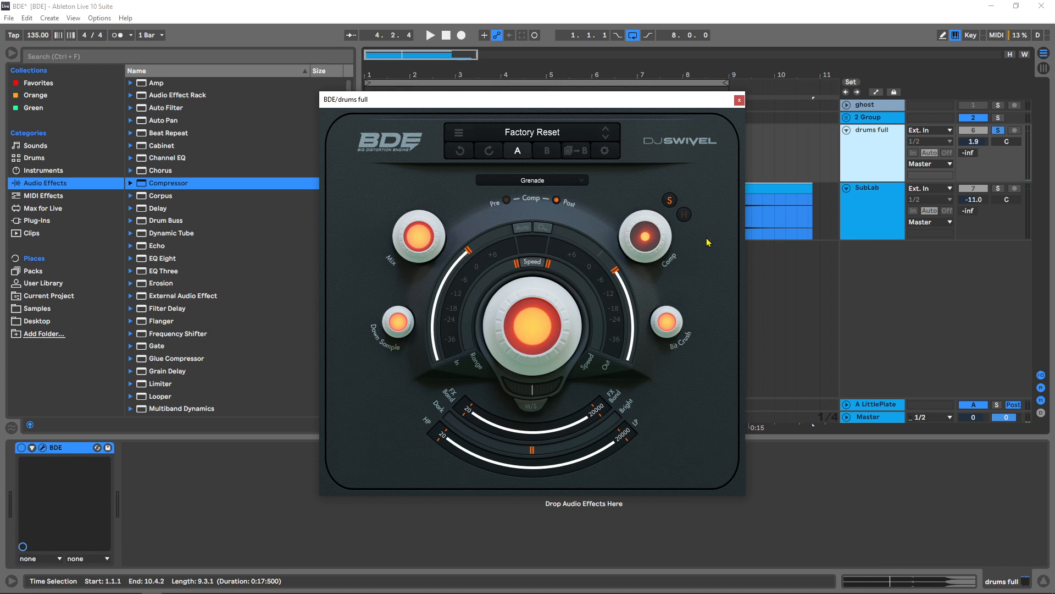
key(space)
drag(646, 242, 663, 79)
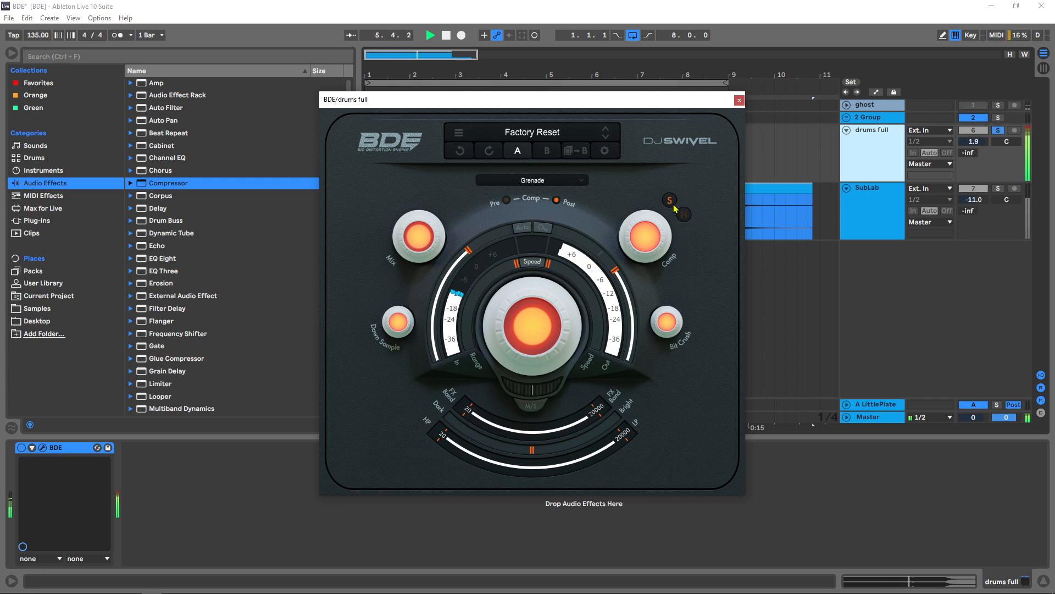
mouse_move(664, 228)
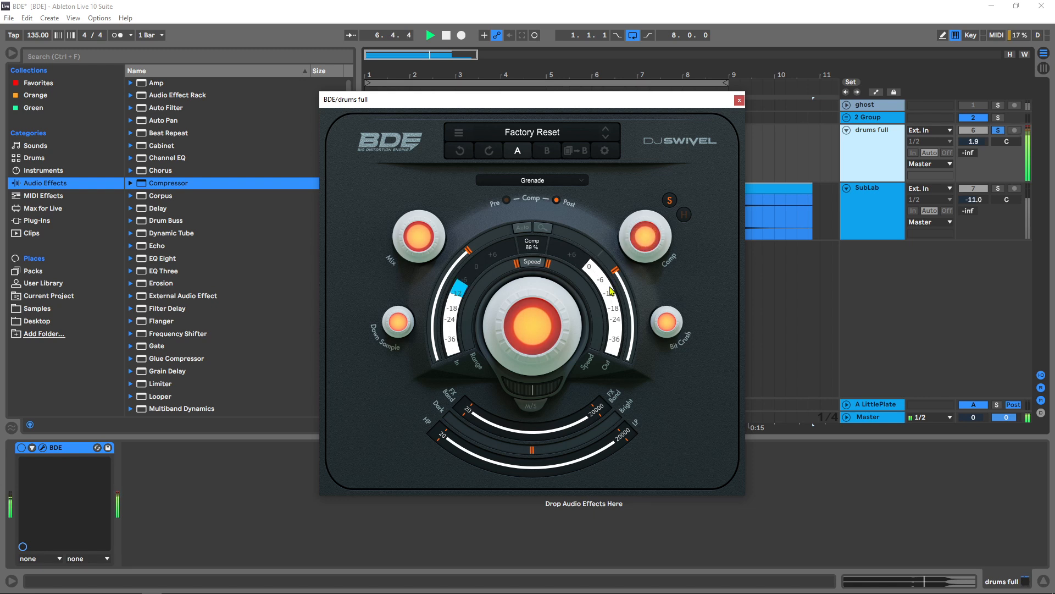
mouse_move(400, 230)
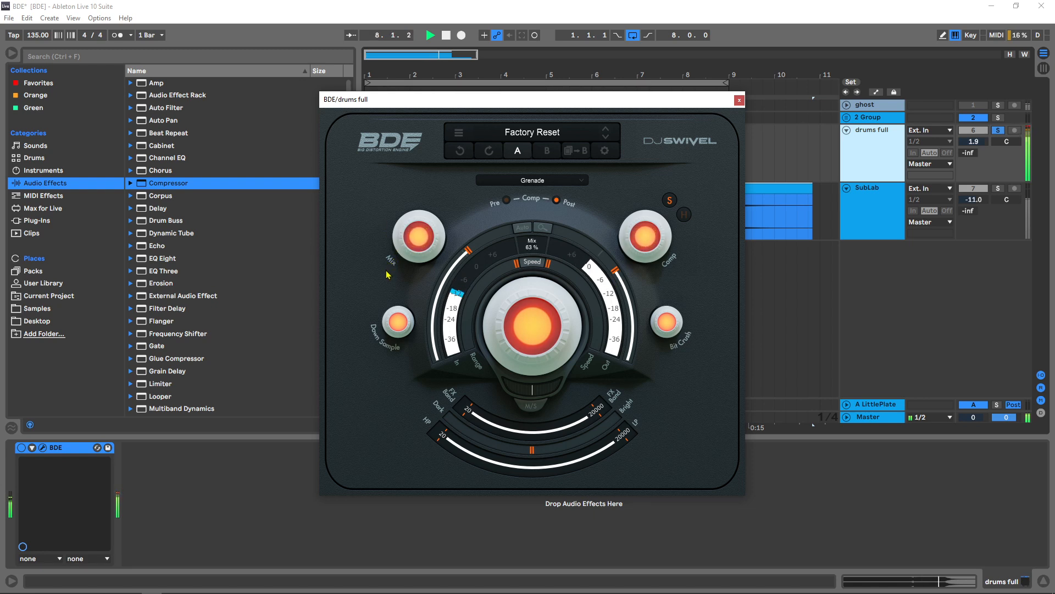
Compare the Comp stage before and after the distortion, leave it at Pre and stop playback.
click(506, 200)
mouse_move(547, 348)
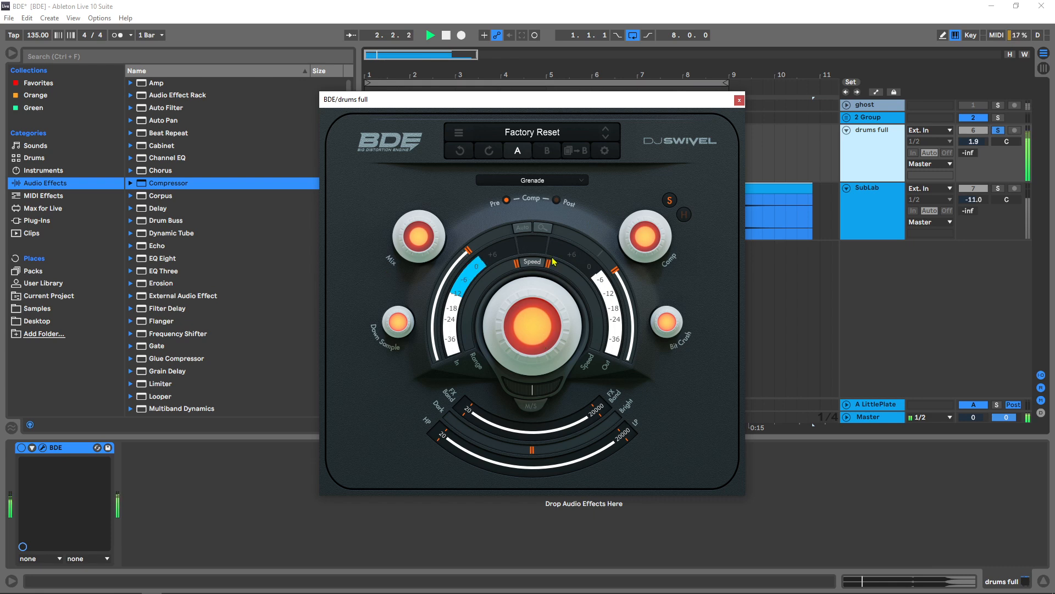
click(557, 201)
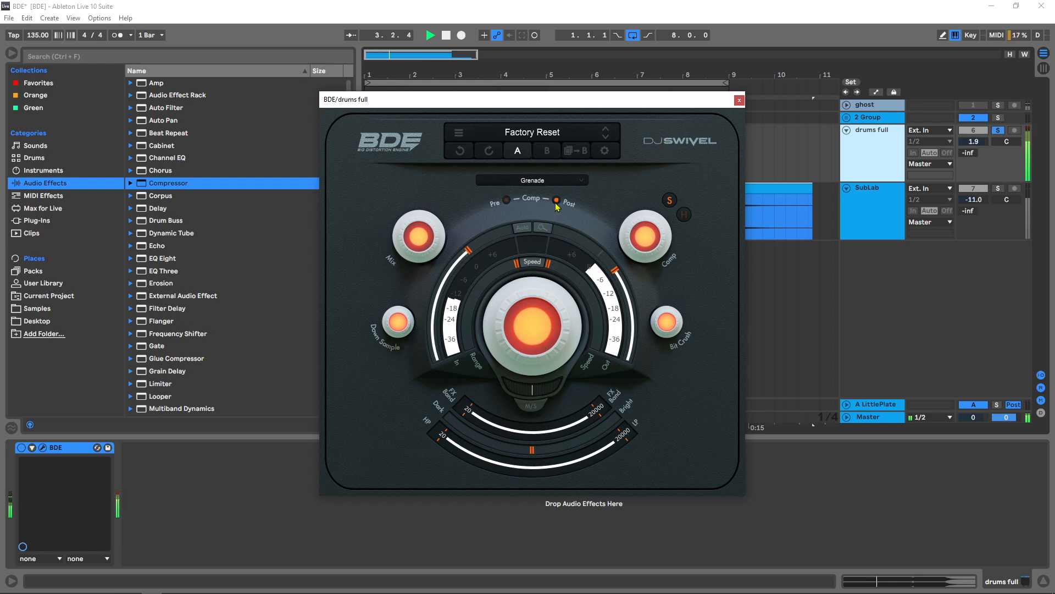
click(505, 201)
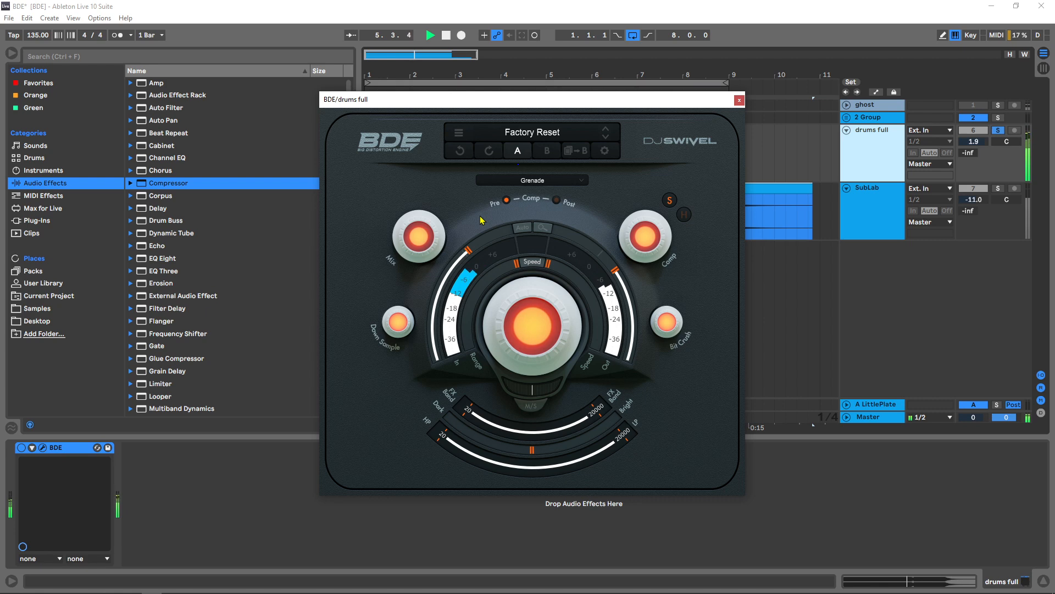
key(space)
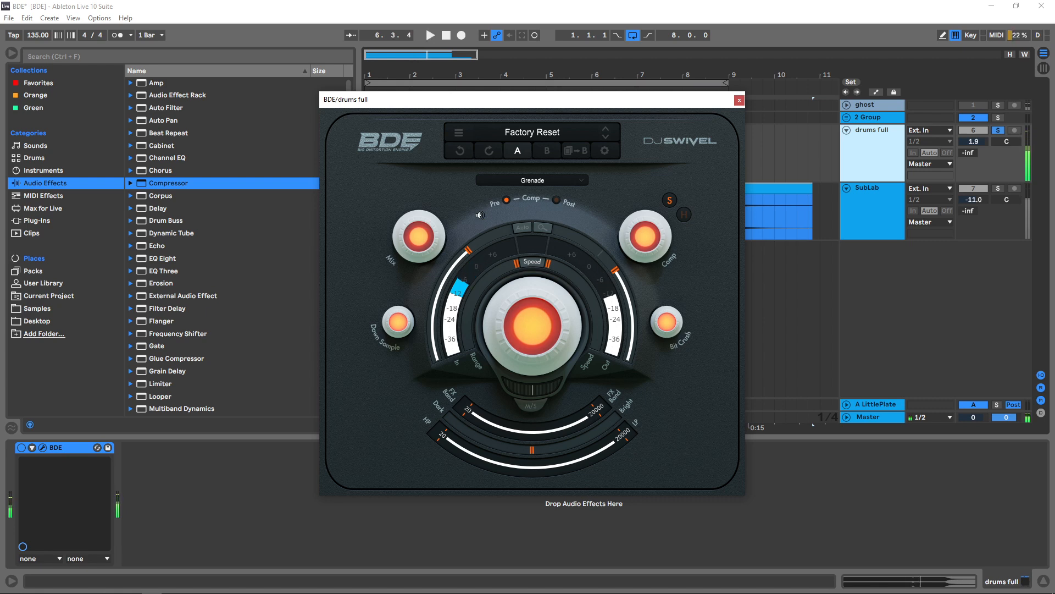
Try reduced Down Sample and Bit Crush settings on the playing drums, with Bit Crush at about 5.9 bit, and restore them.
mouse_move(398, 322)
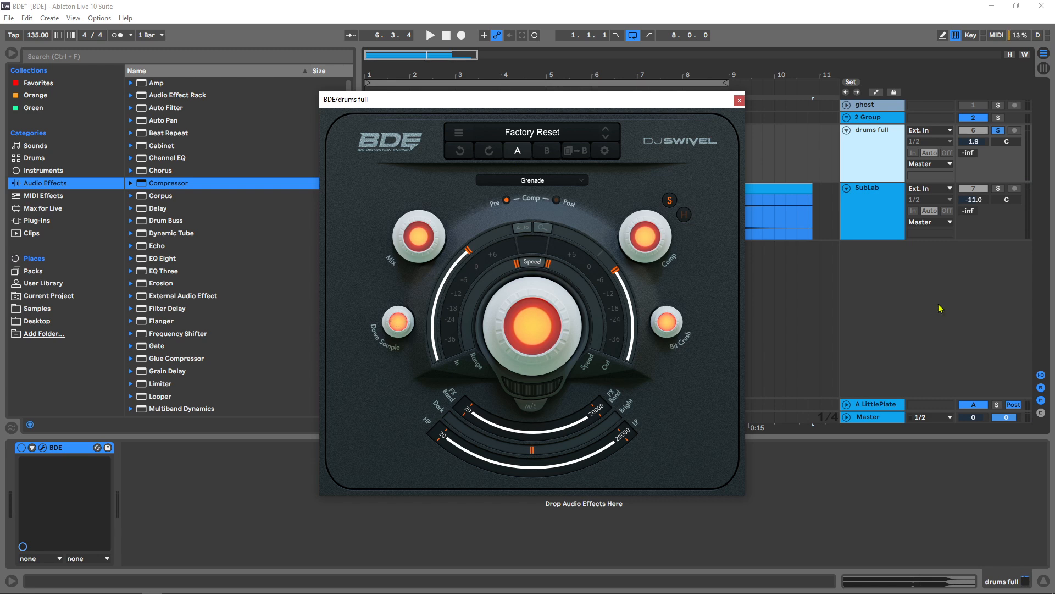
key(space)
drag(399, 323, 549, 384)
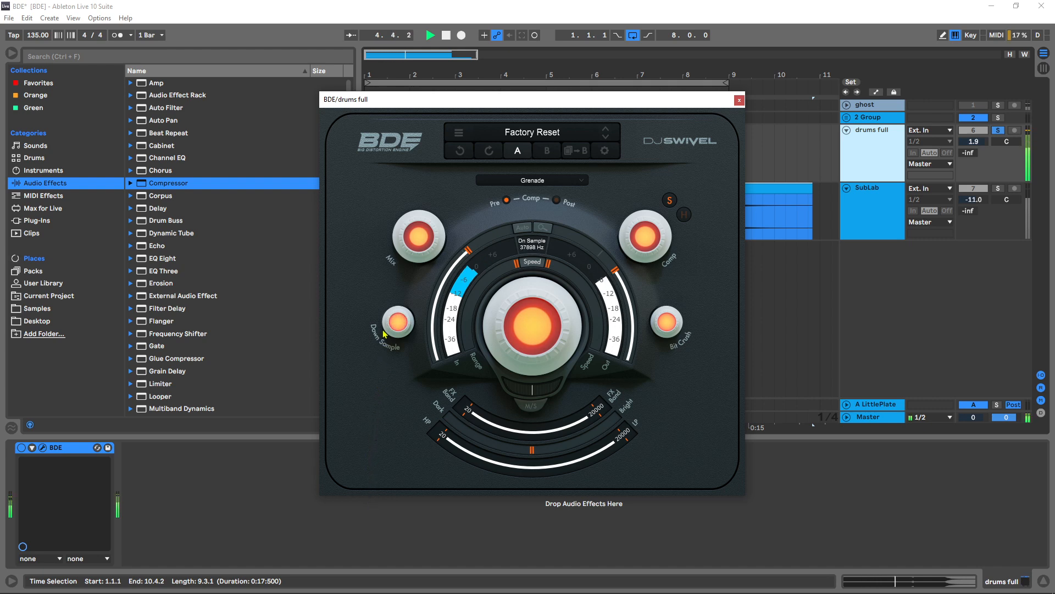
drag(665, 345, 644, 401)
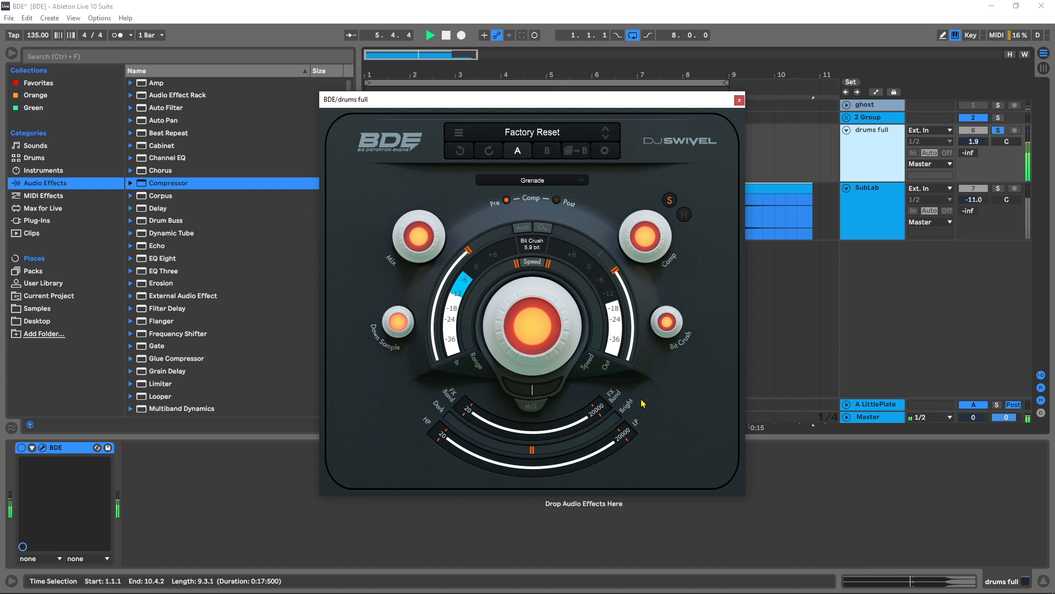
drag(636, 438, 669, 319)
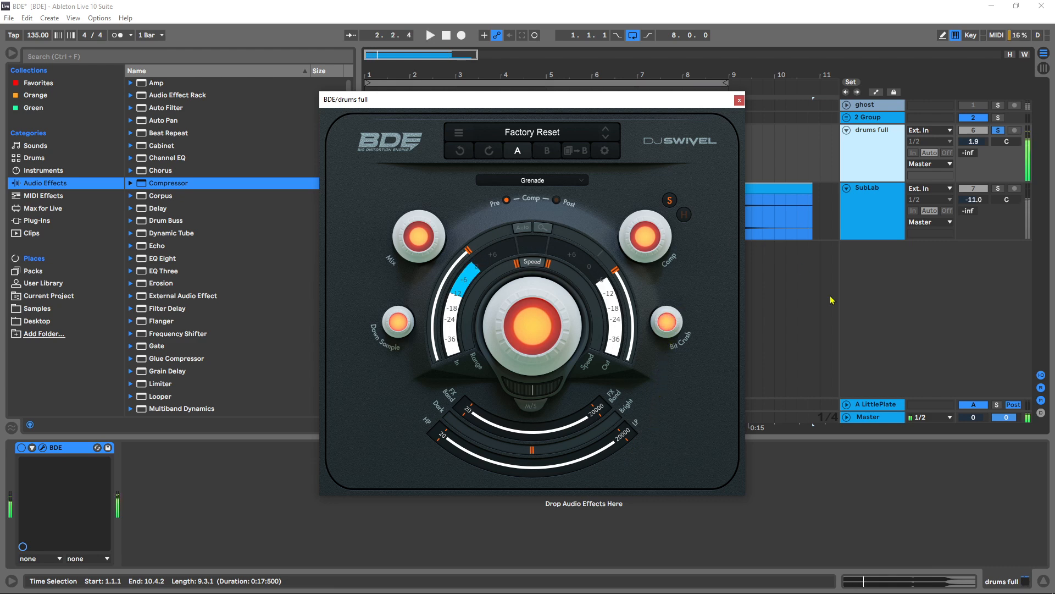
key(space)
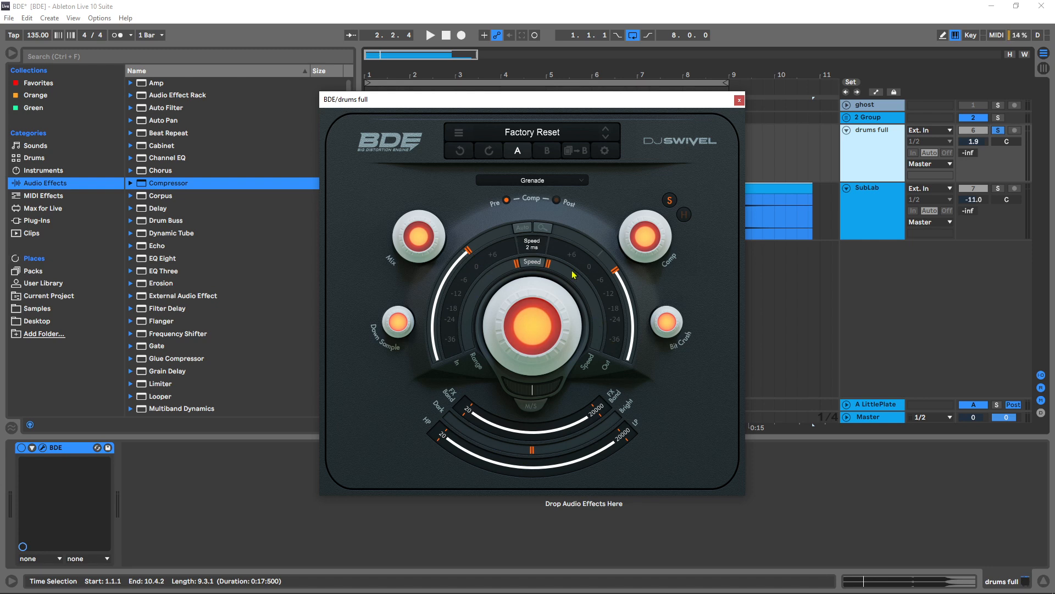
Lower BDE's Out level, raise its In level and audition the drums.
mouse_move(615, 275)
mouse_down()
mouse_move(611, 259)
mouse_move(621, 286)
mouse_up()
drag(468, 253, 446, 285)
mouse_move(542, 302)
key(space)
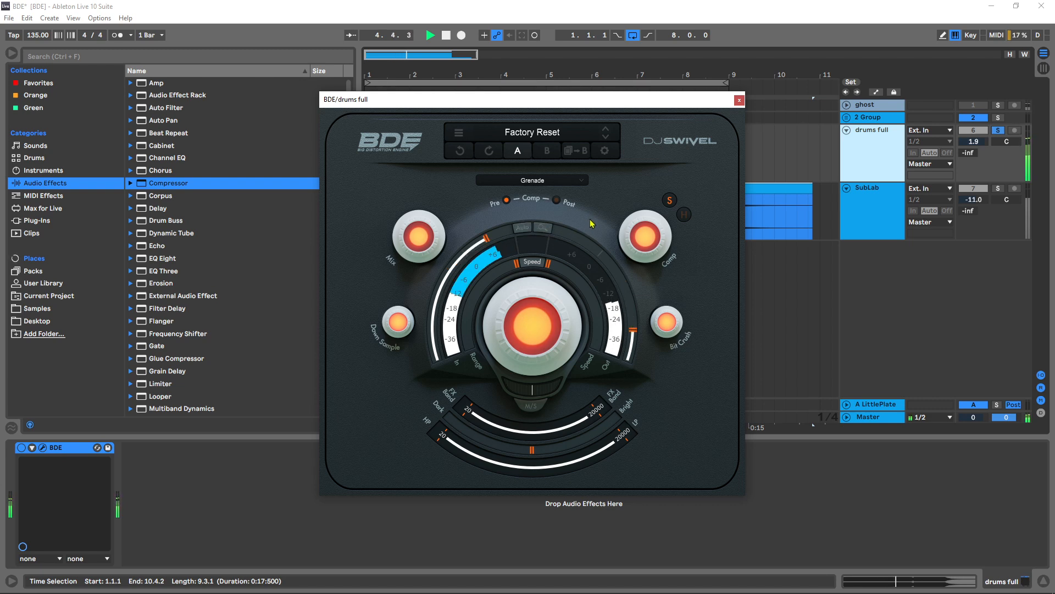
key(space)
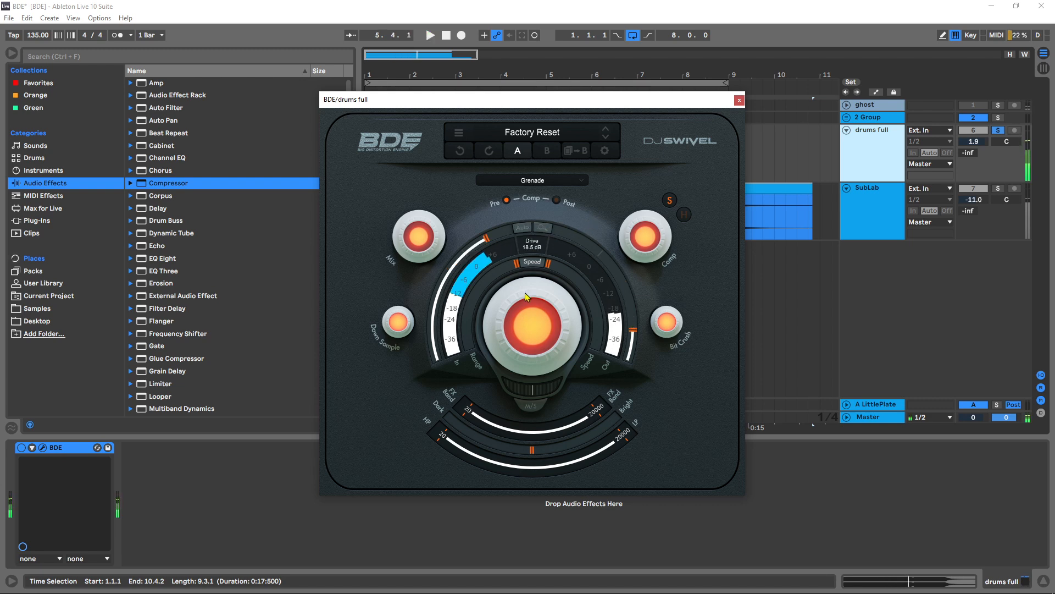
Try BDE's Range control at a much lower setting with playback stopped and bring it back near its starting position.
mouse_move(536, 337)
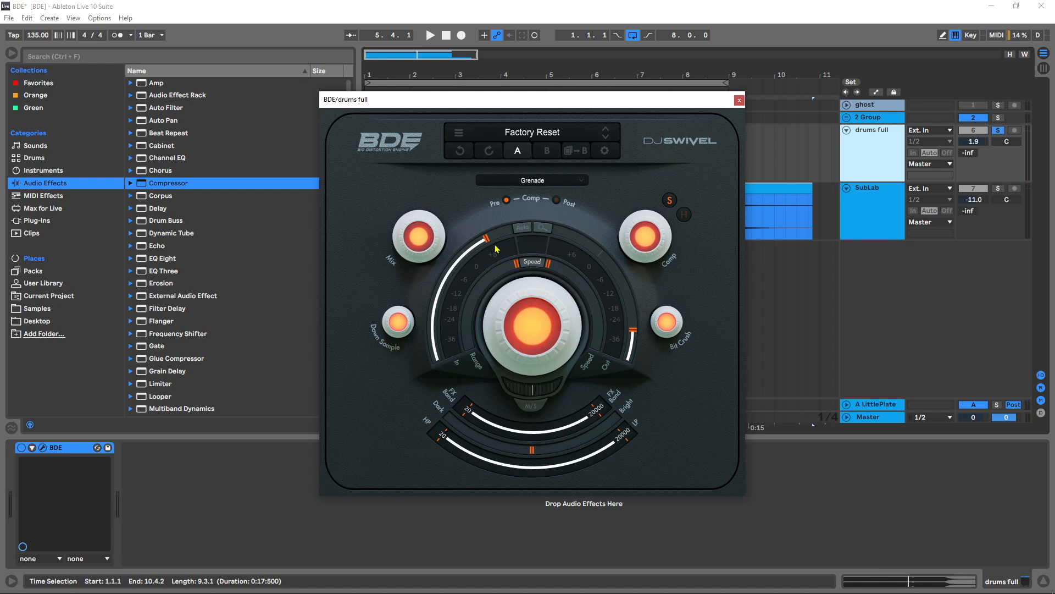
mouse_move(488, 242)
mouse_move(653, 317)
mouse_move(592, 307)
mouse_move(489, 286)
drag(518, 269, 485, 250)
mouse_move(484, 288)
drag(507, 298, 470, 349)
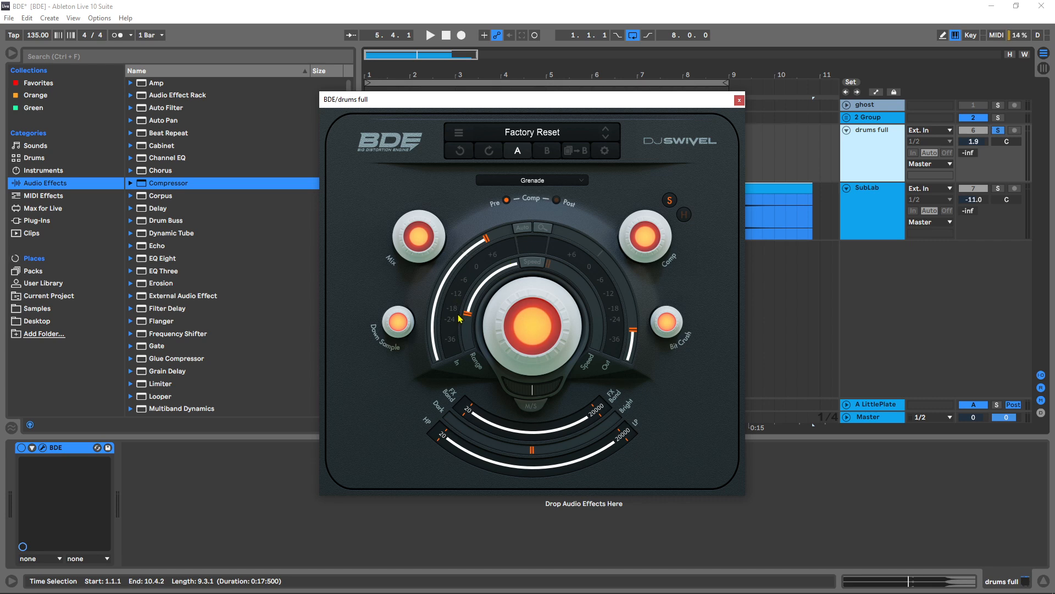
drag(459, 317, 509, 275)
Set Range to -75.2 dB while the drums play and compare the sound with BDE bypassed and enabled.
key(space)
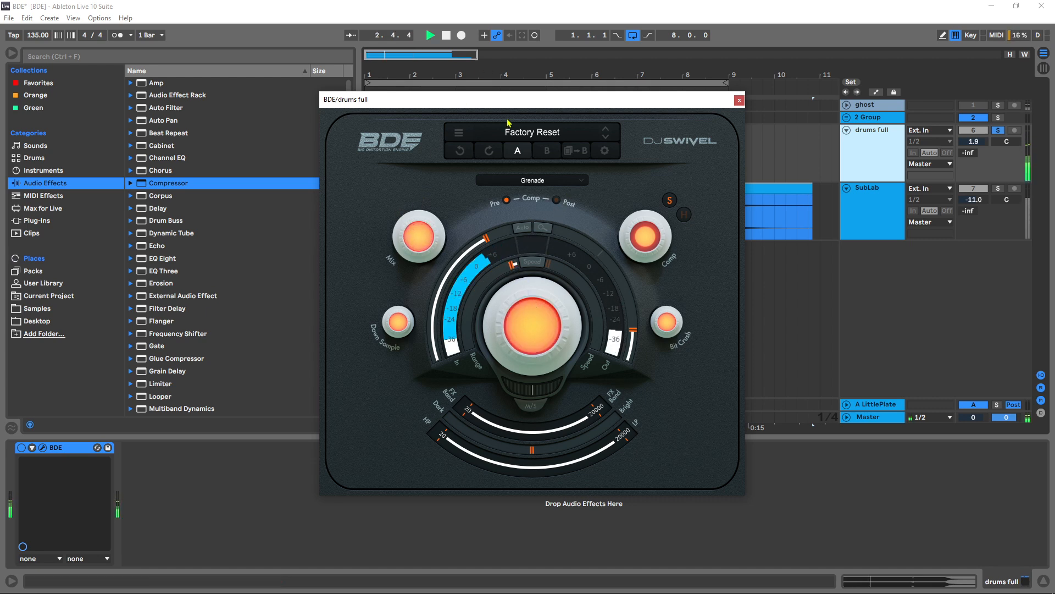
drag(515, 270, 419, 377)
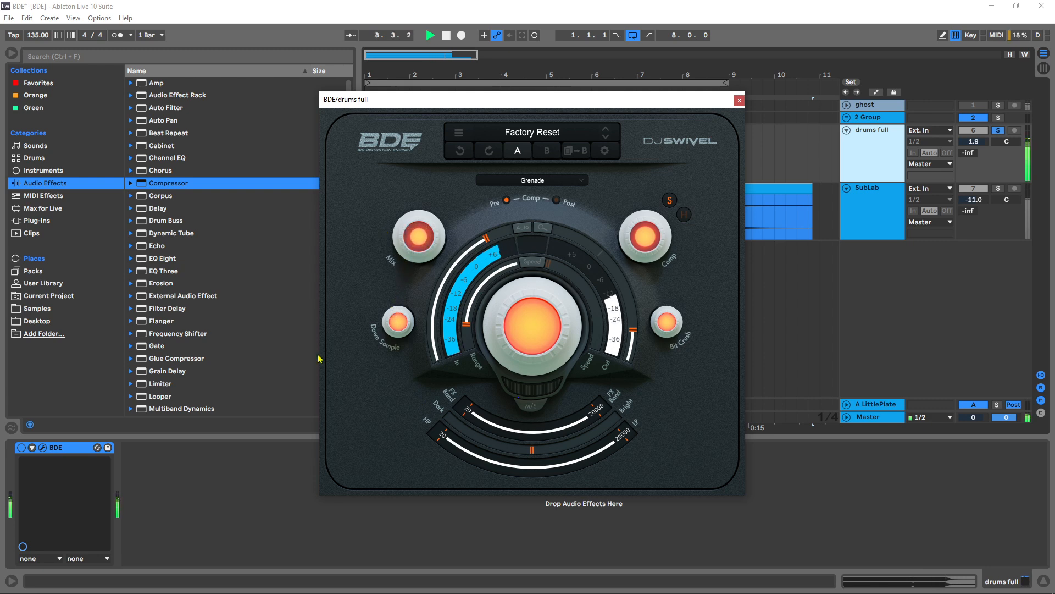
click(20, 449)
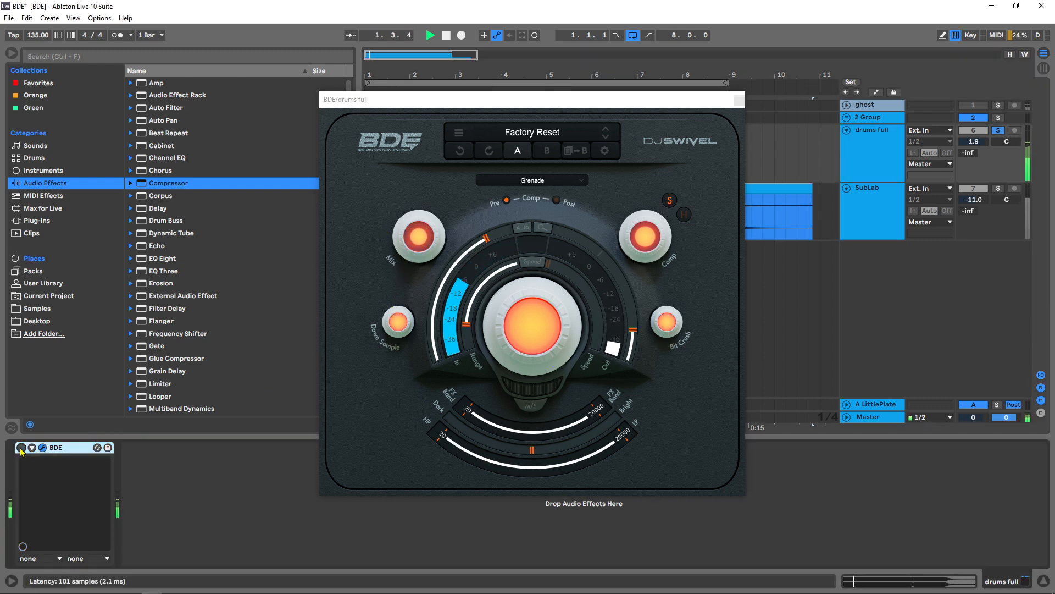
click(21, 448)
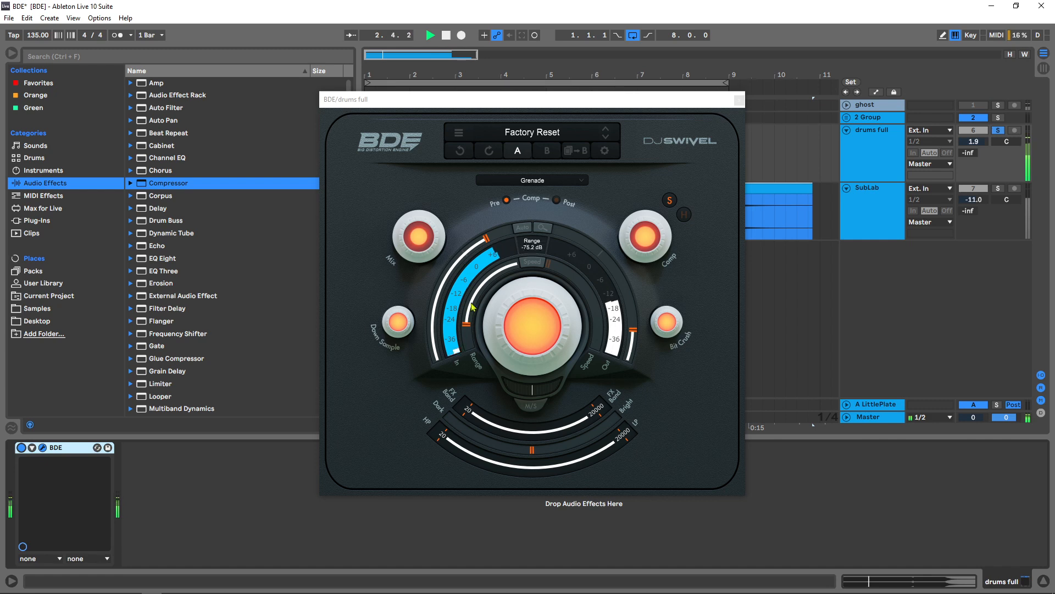
Try several positions of BDE's Speed control, including 10.2 ms, and audition each on the drums.
key(space)
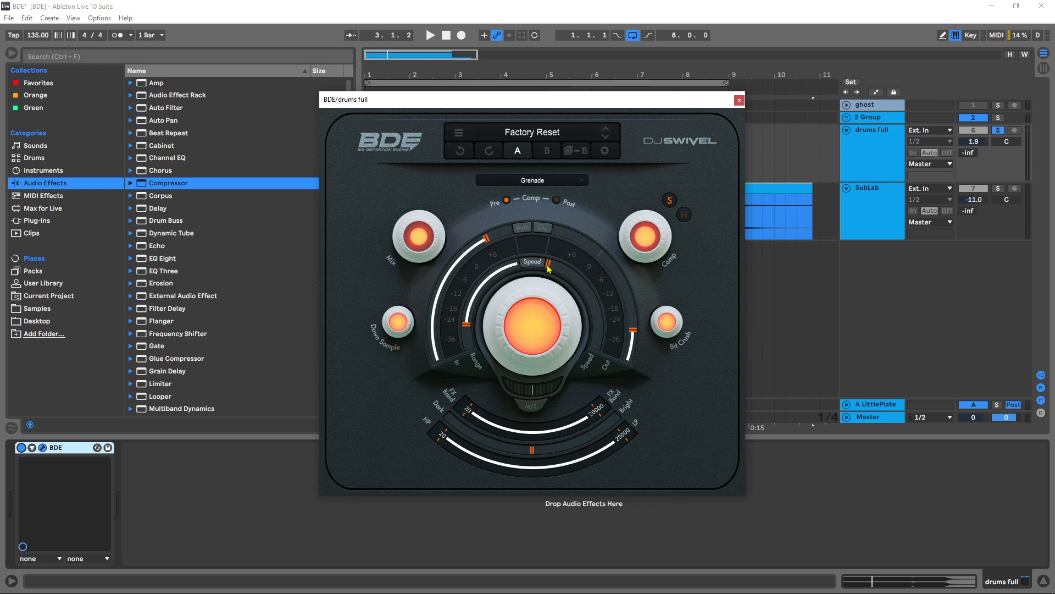
drag(572, 276, 595, 455)
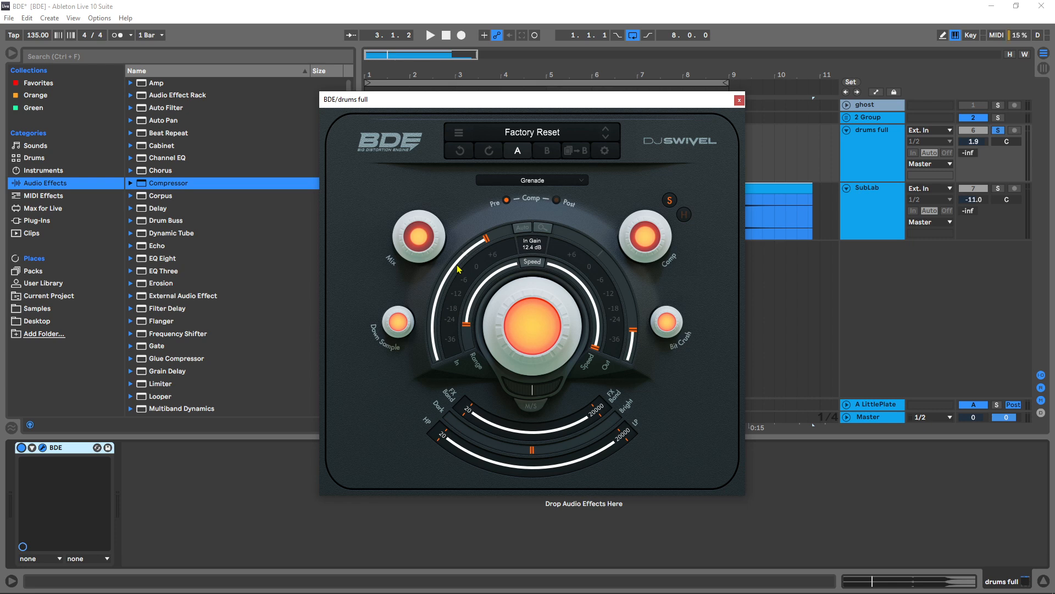
key(space)
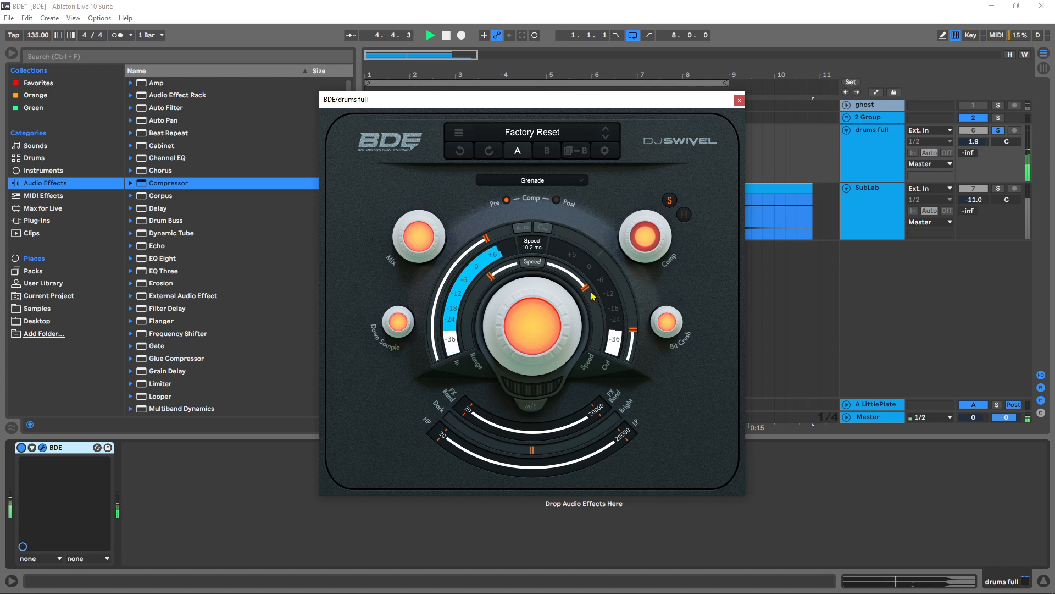
drag(587, 289, 606, 350)
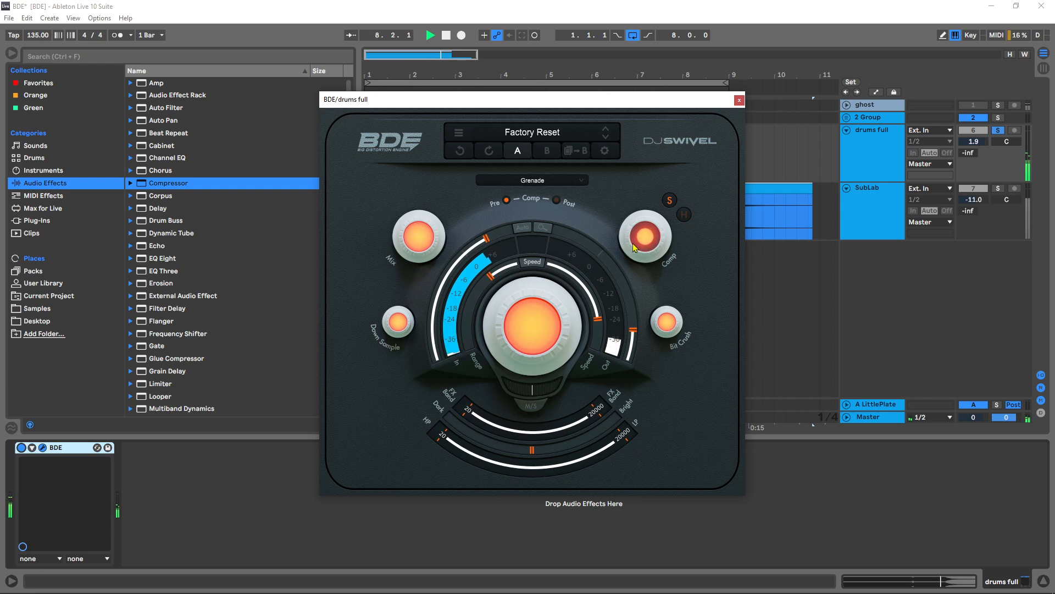
Switch the distortion mode to Nuke and try different Speed positions with Range at -74.9 dB on the playing drums.
click(543, 182)
click(541, 202)
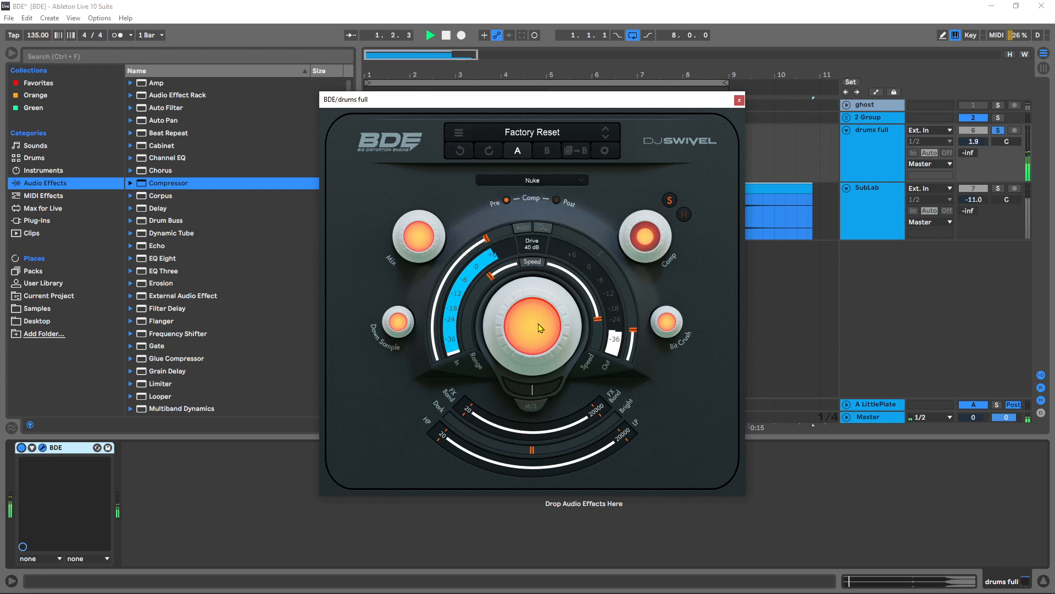
drag(602, 325, 587, 293)
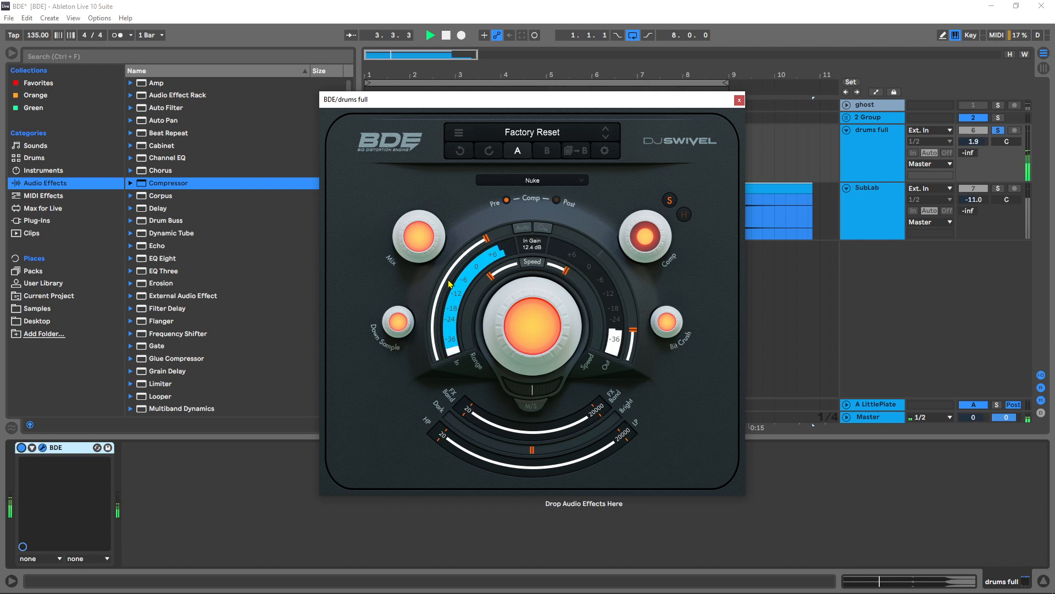
drag(491, 276, 460, 371)
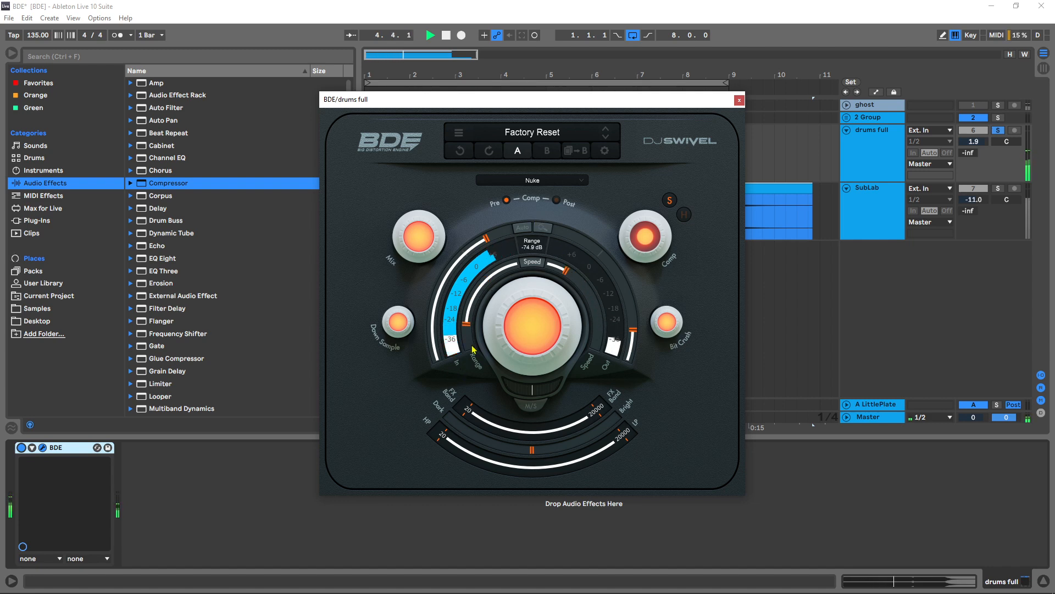
drag(567, 275, 598, 331)
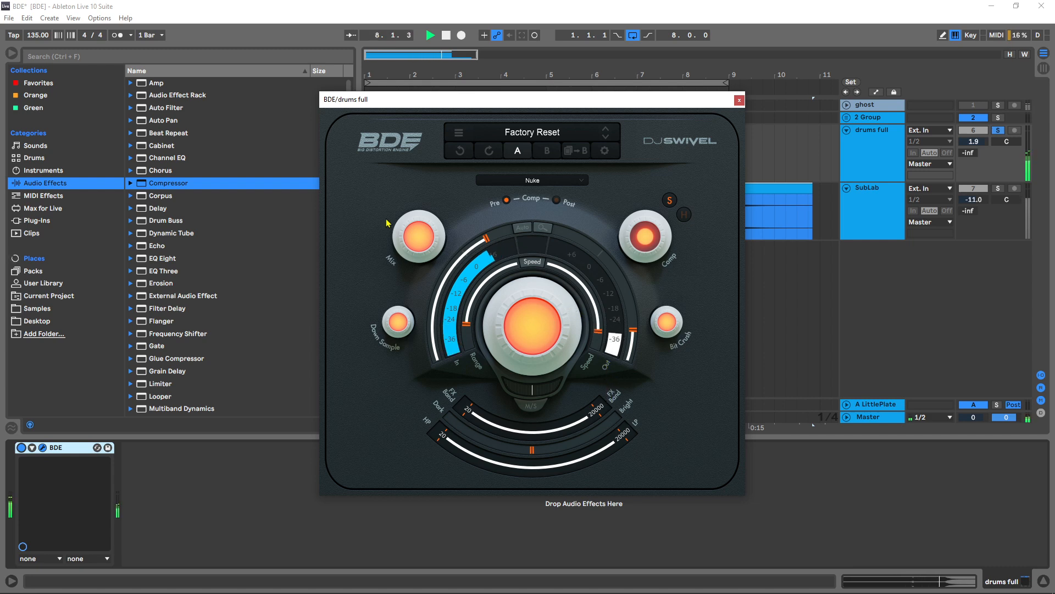
drag(387, 222, 389, 303)
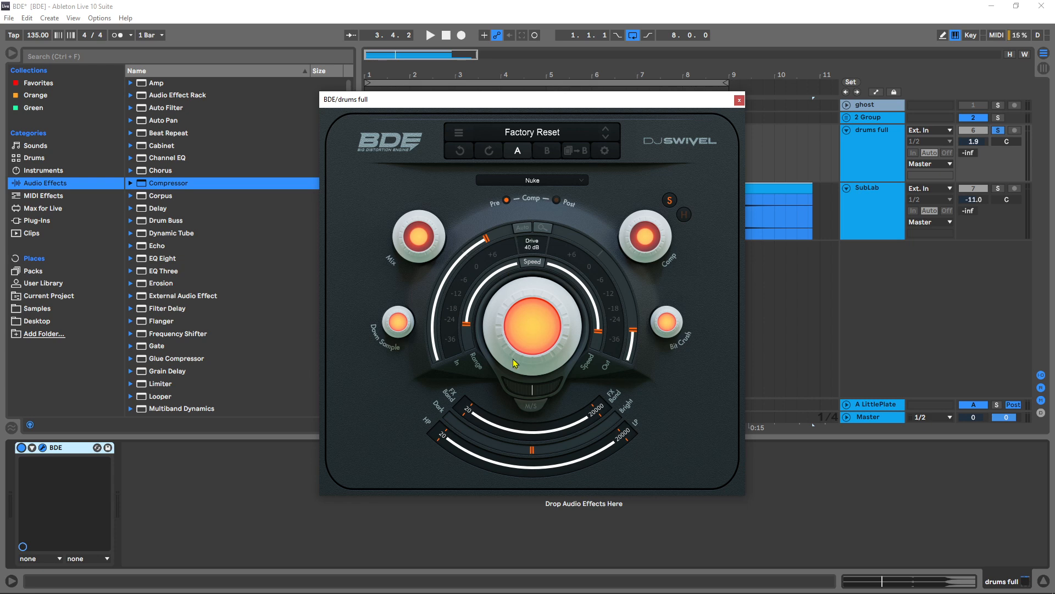
Load the factory drum presets and audition Drums - Dirty Shuffle and Drums - Drum Sizzle in turn.
click(544, 135)
mouse_move(534, 137)
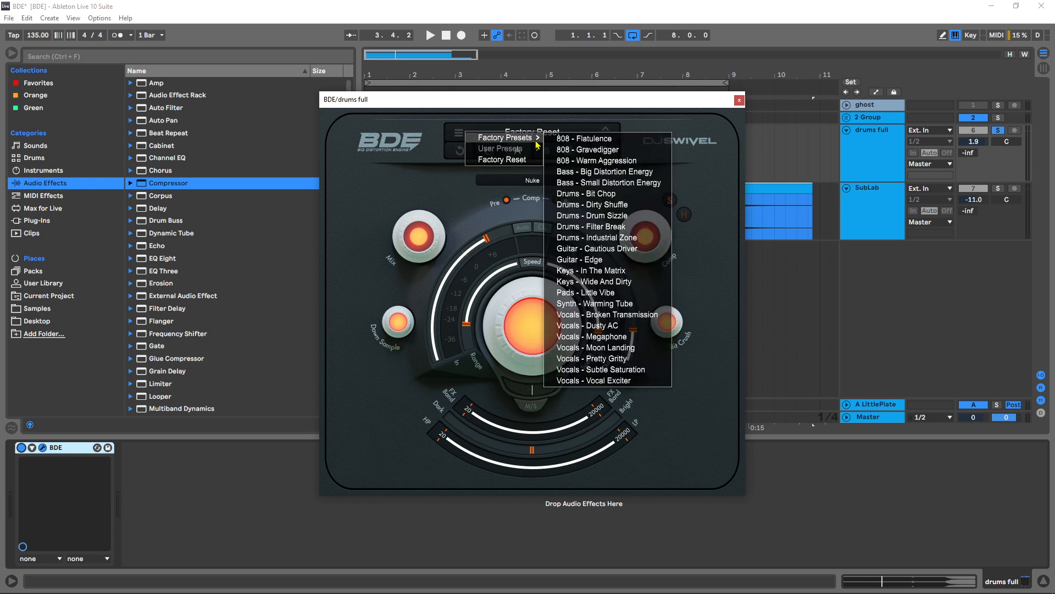
click(592, 196)
click(605, 136)
key(space)
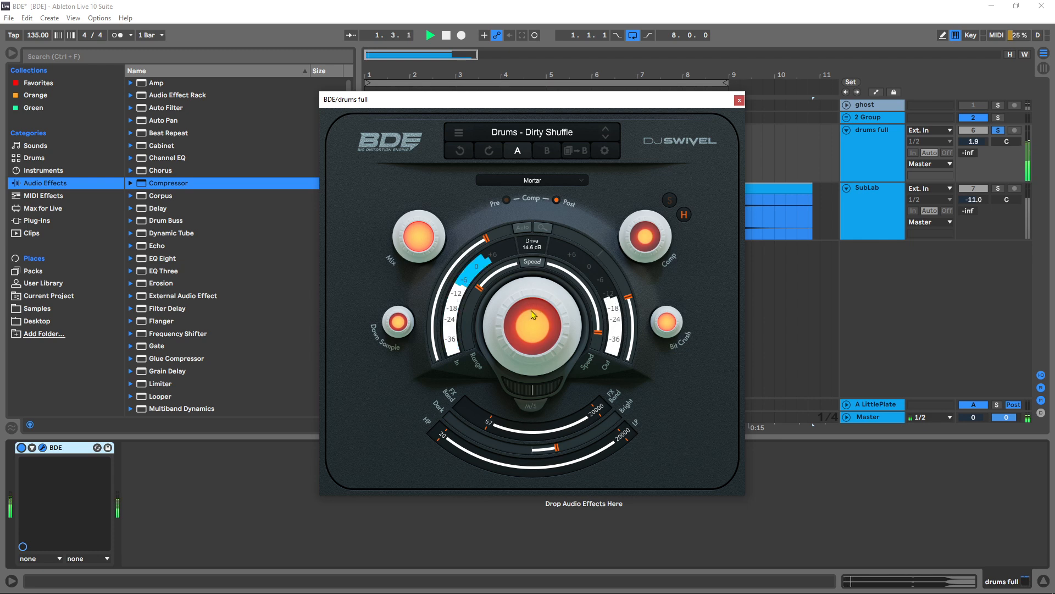
click(607, 139)
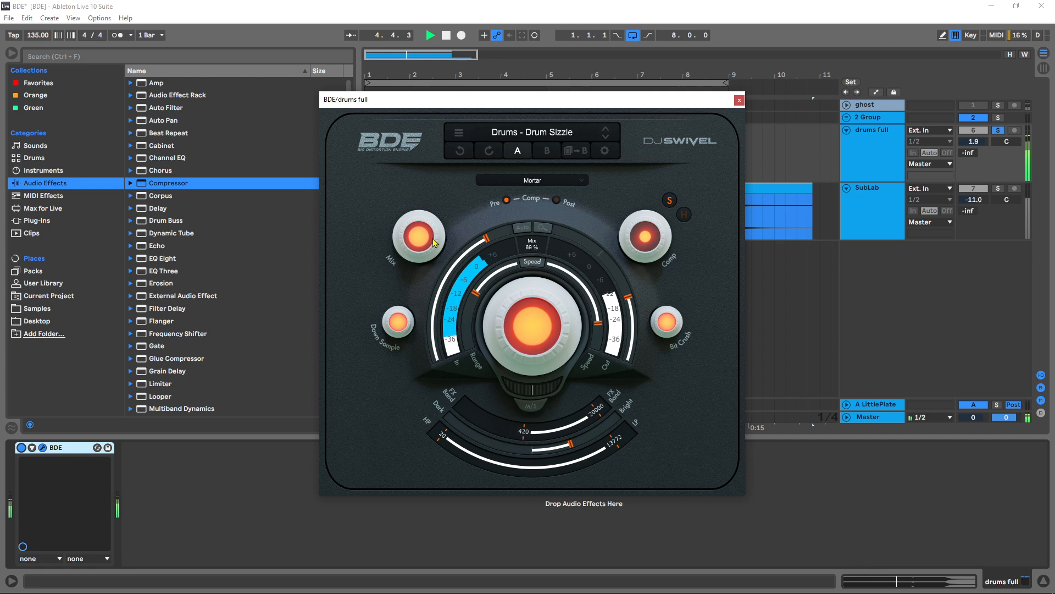
Reduce Mix and shorten the Speed arc of the Drum Sizzle preset while the drums play, and stop playback.
drag(414, 242, 413, 279)
drag(598, 322, 572, 274)
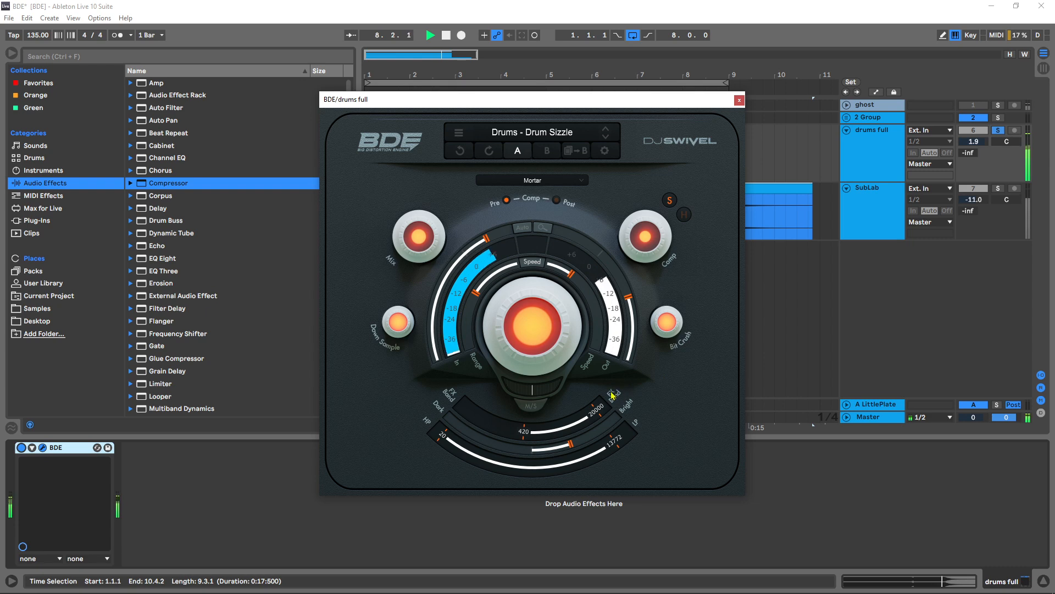
key(space)
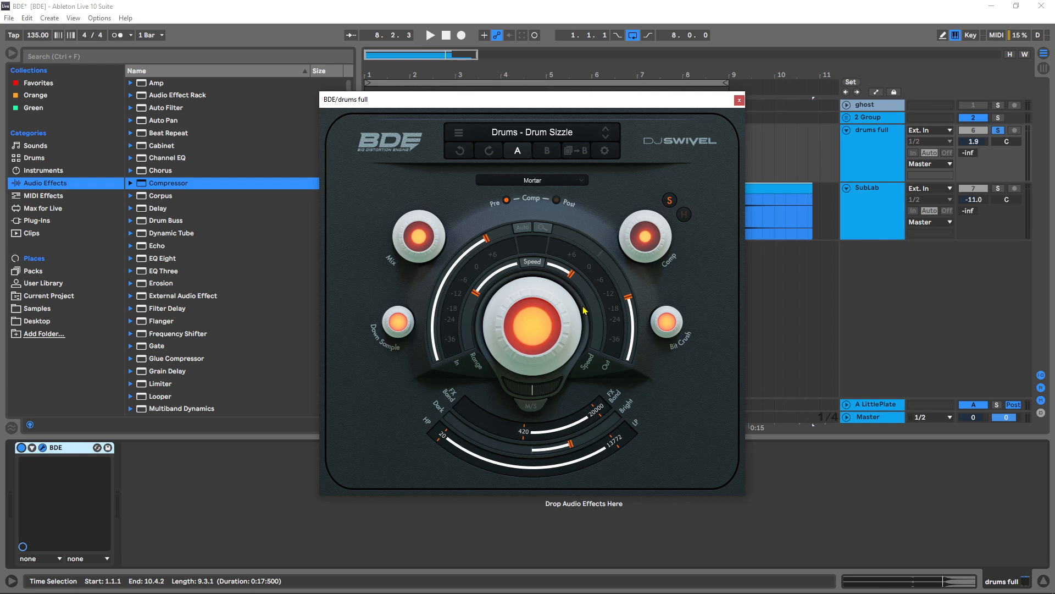
Enable M/S processing, centre its control and audition the drums.
click(534, 410)
drag(535, 392, 545, 393)
key(space)
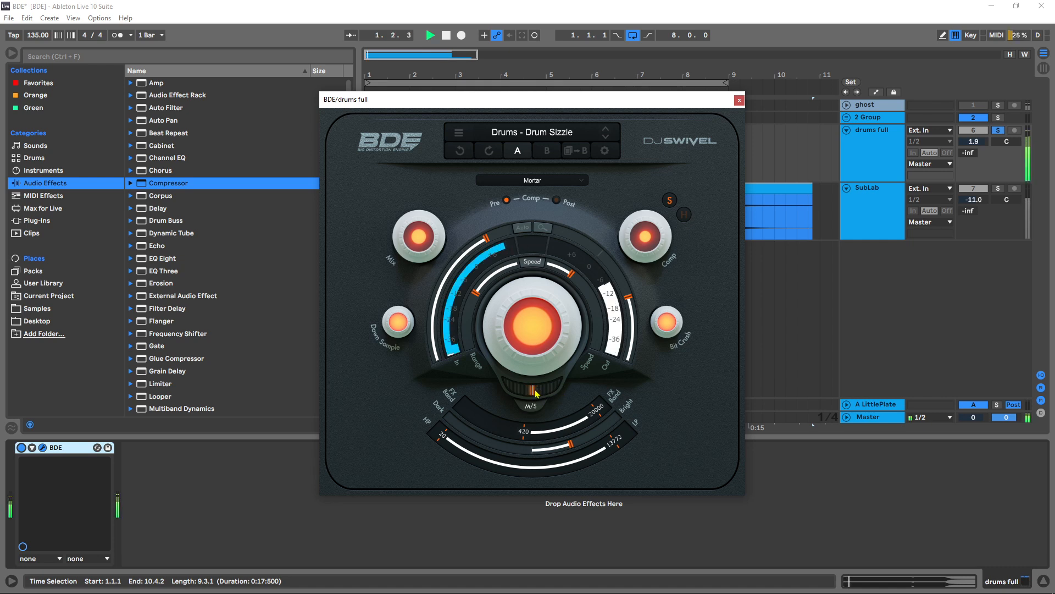
key(space)
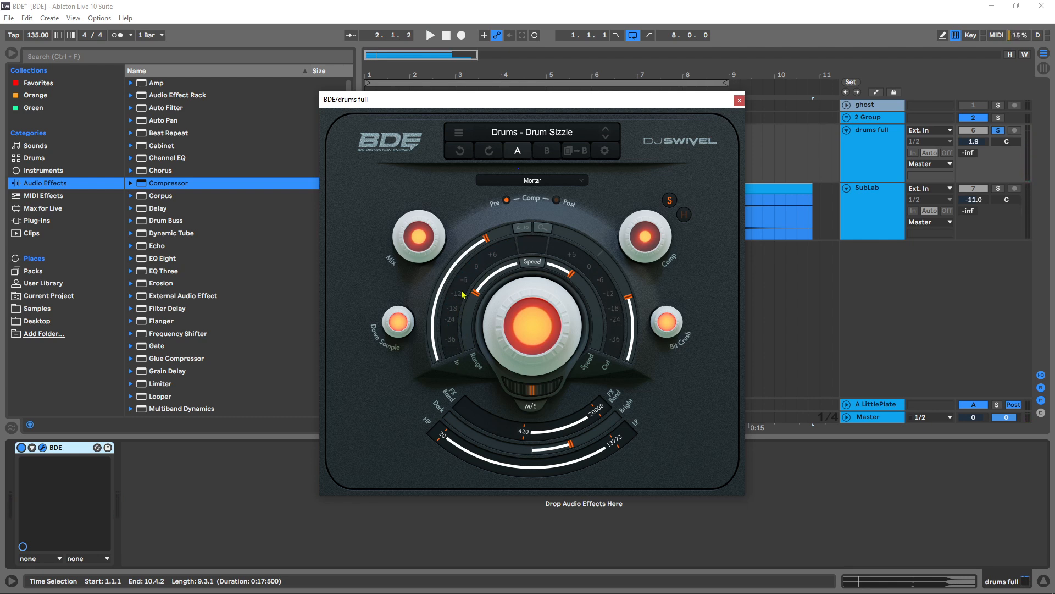
key(space)
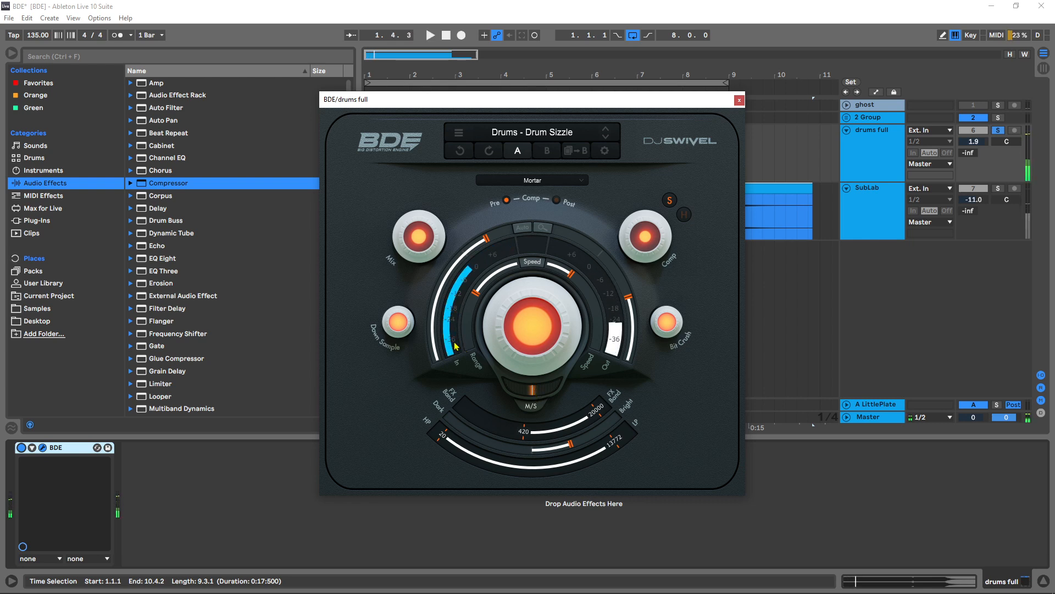
Push M/S to 100 % on the playing drums and bring it back closer to the centre.
mouse_move(545, 394)
mouse_down()
mouse_move(655, 392)
mouse_move(537, 398)
mouse_move(739, 355)
mouse_up()
key(space)
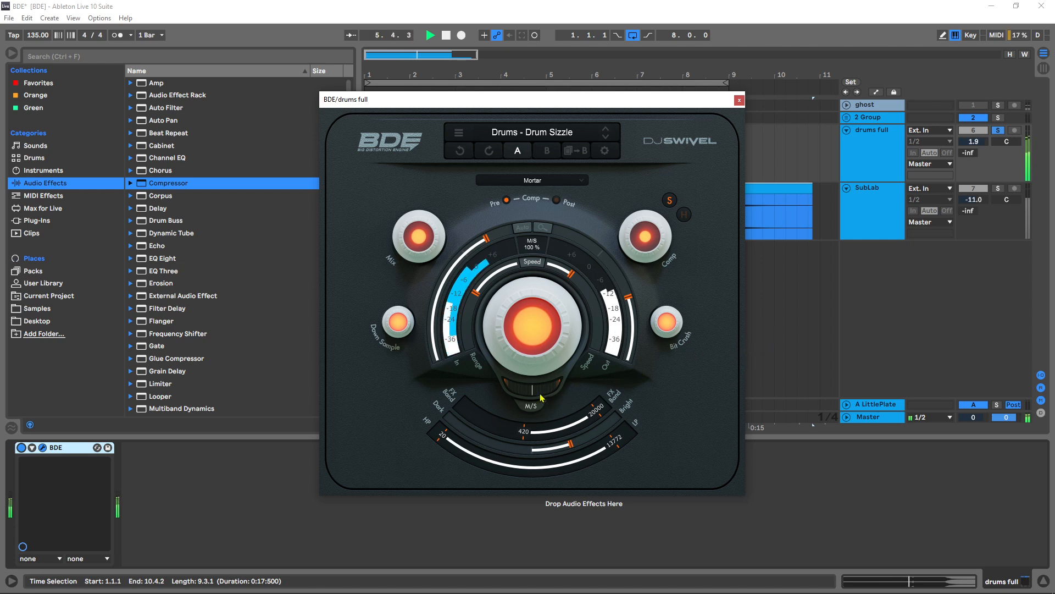
drag(551, 403, 526, 403)
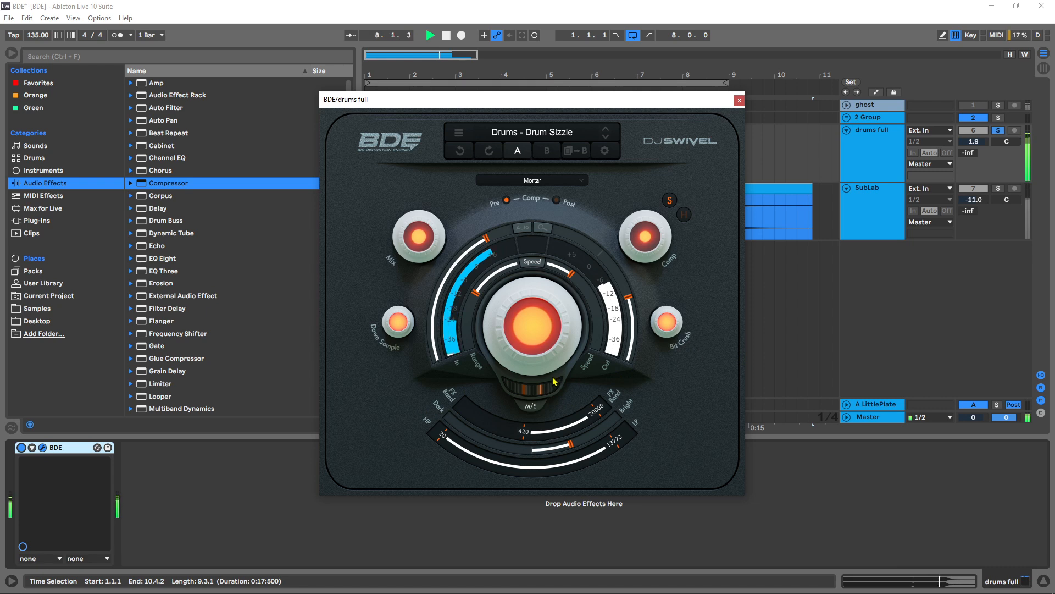
drag(553, 388, 526, 390)
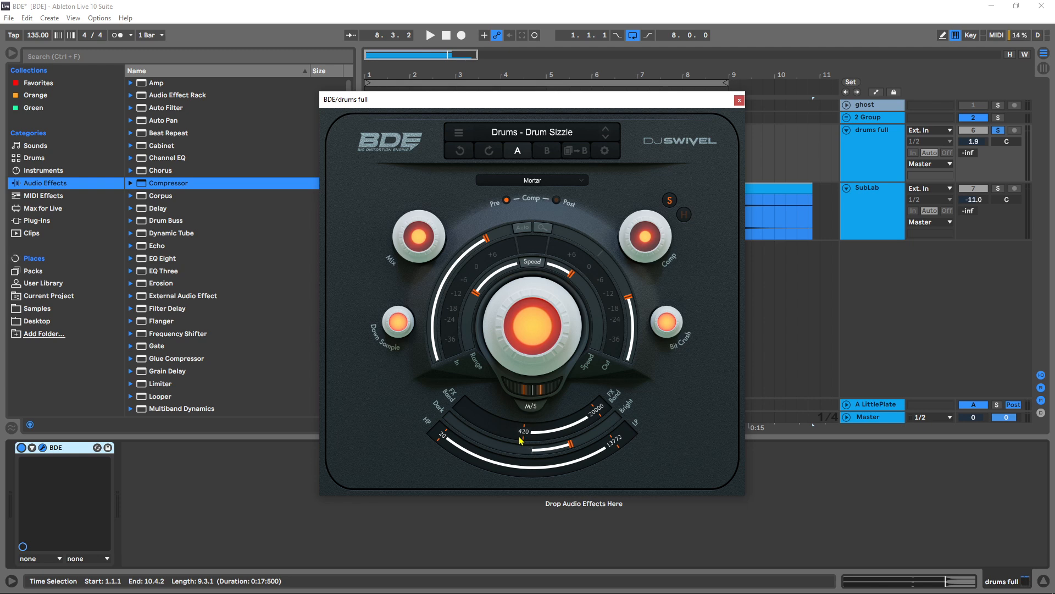
Widen the FX Band down to 24 and try its upper limit at 4989 while the drums play.
key(space)
drag(526, 439, 454, 401)
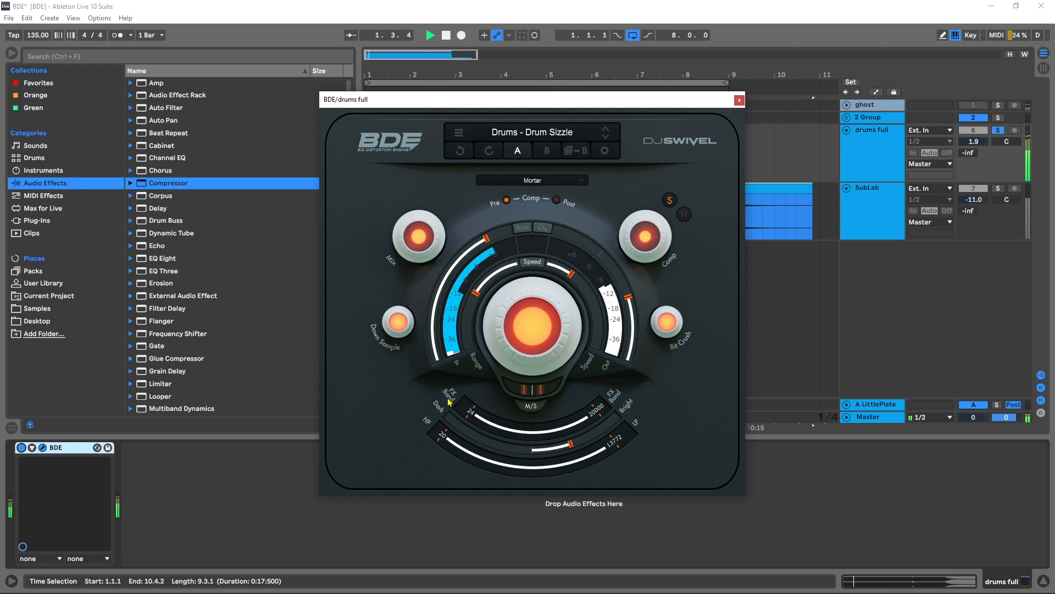
drag(594, 423, 576, 409)
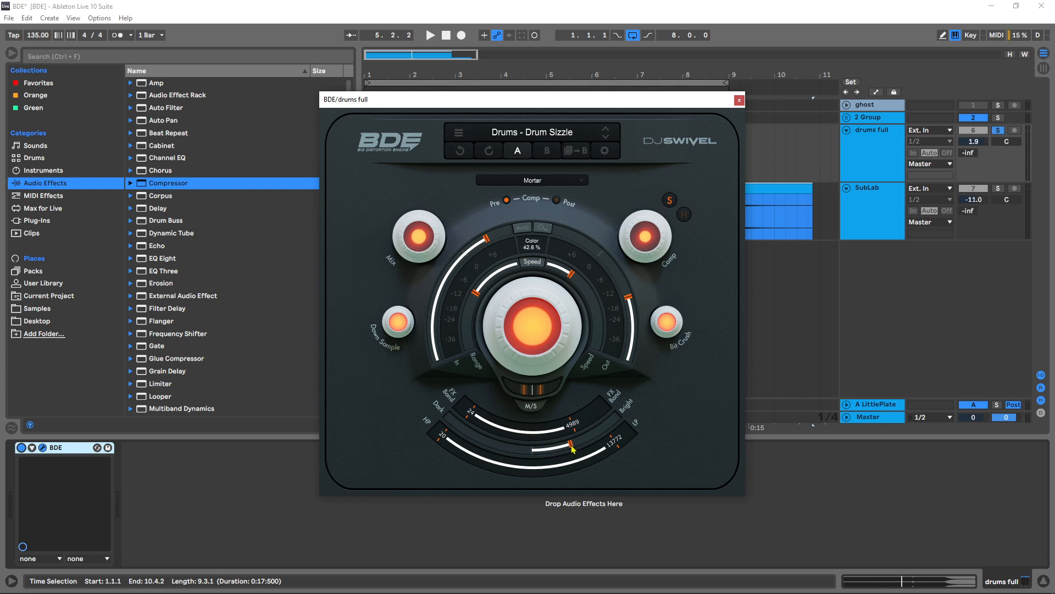
Sweep Color between Dark and fully Bright on the drums and settle it at 47.6 %.
drag(572, 448, 497, 435)
key(space)
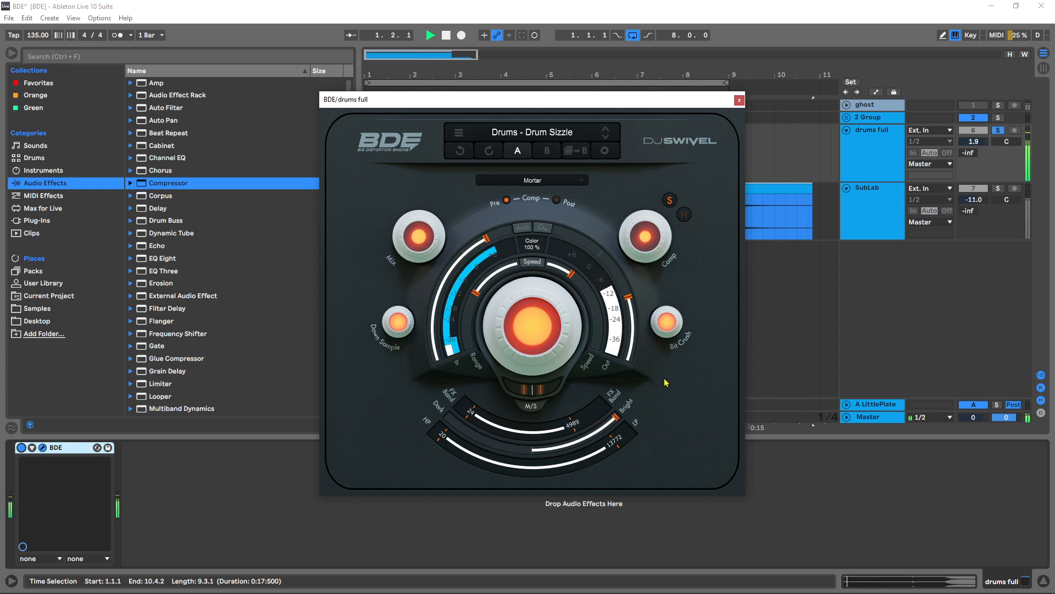
drag(616, 428, 615, 401)
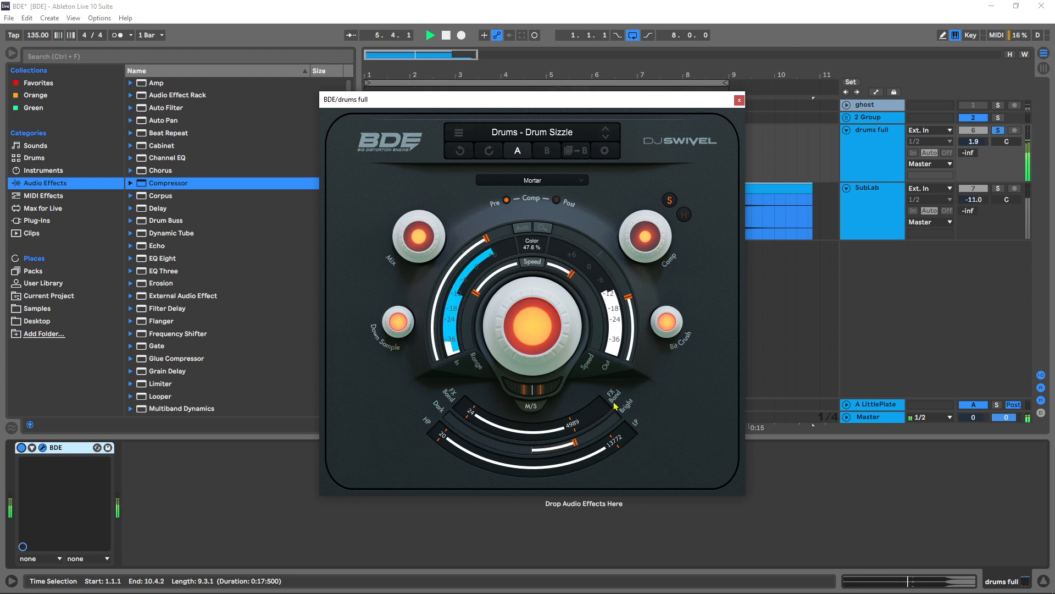
Try LP at 1032 with HP at 96, open LP to 19187, and set the FX Band to 2348–20000 with Color fully Bright.
key(space)
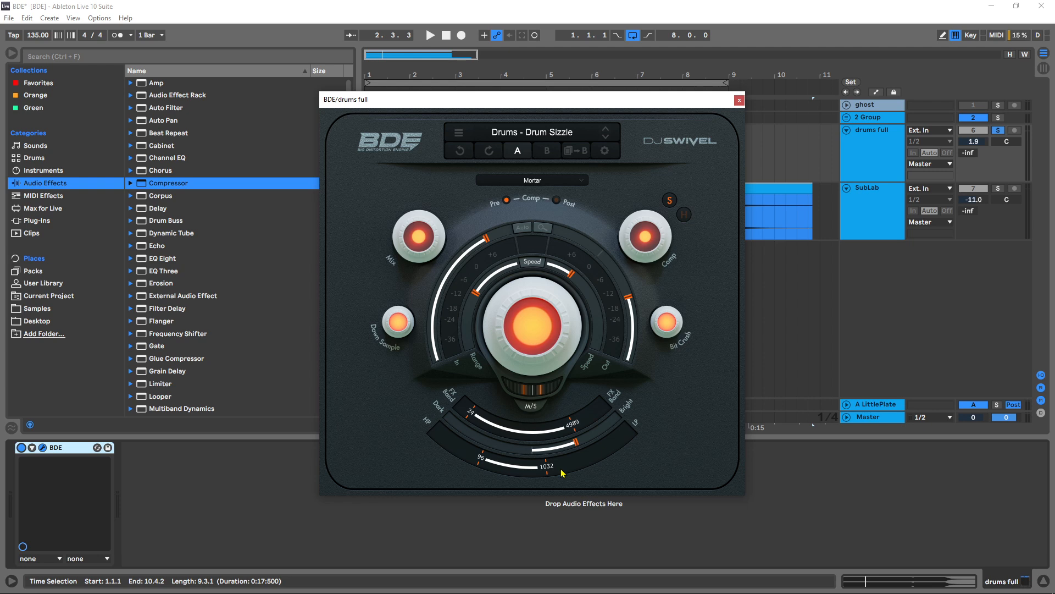
key(space)
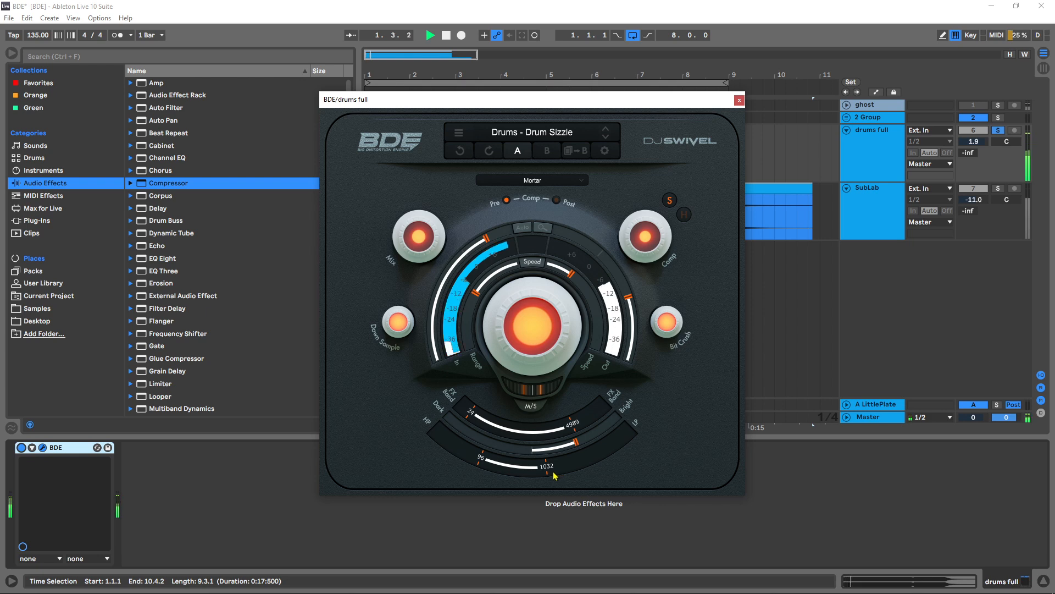
drag(562, 471, 573, 417)
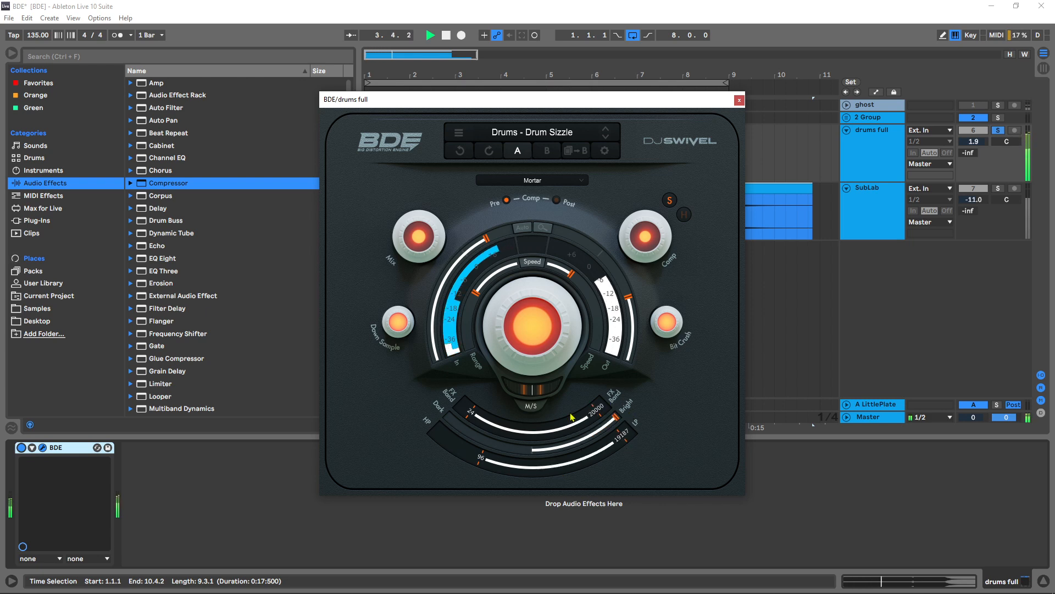
drag(468, 418, 595, 432)
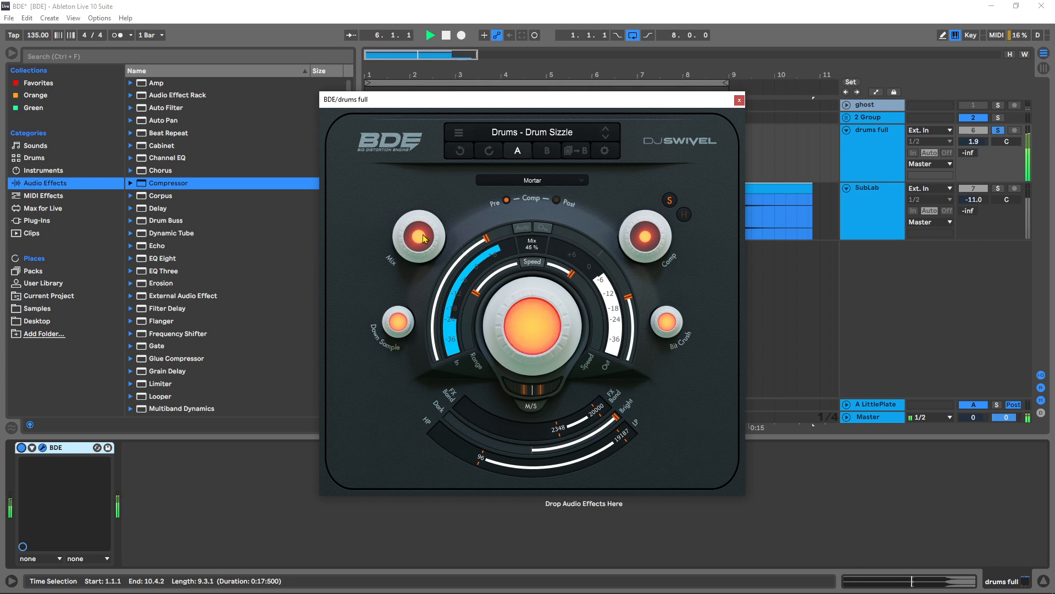
With Drive at 40 dB, widen M/S, raise Comp in H mode, extend Range and lower Mix on the playing drums.
drag(423, 238, 426, 204)
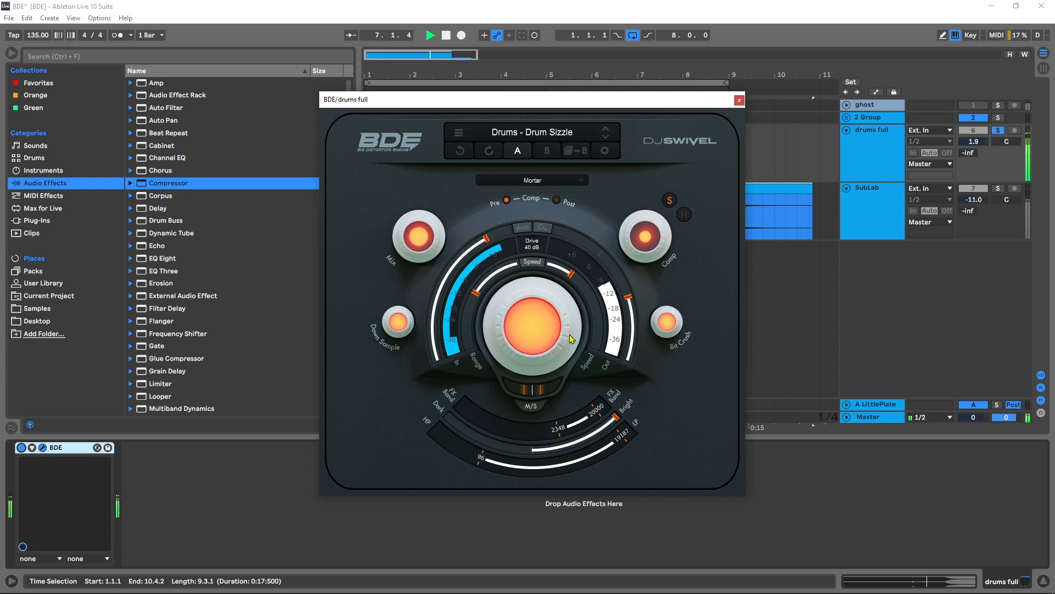
drag(541, 397, 601, 381)
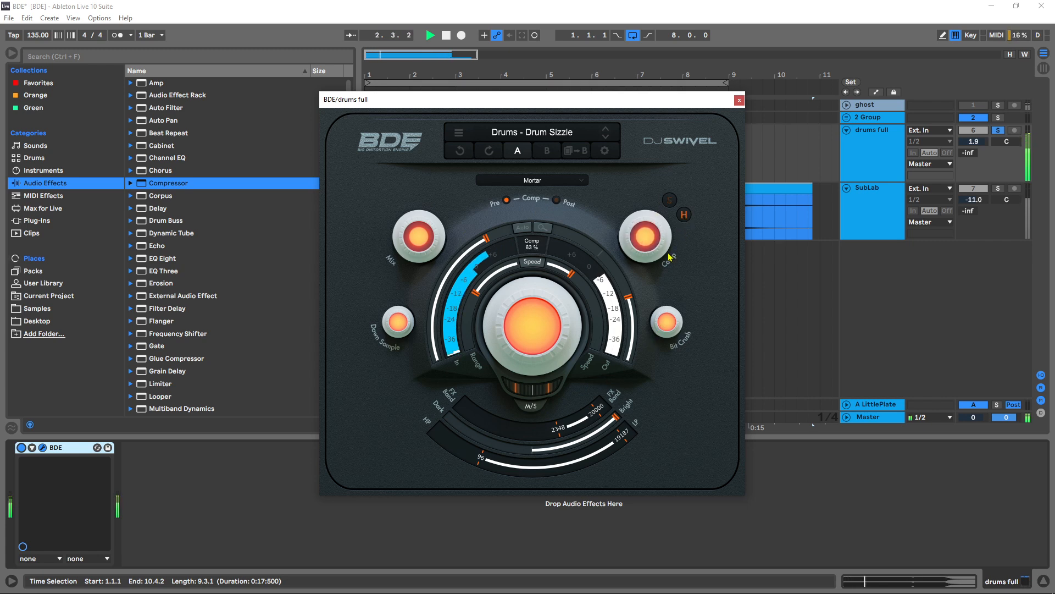
drag(573, 277, 561, 271)
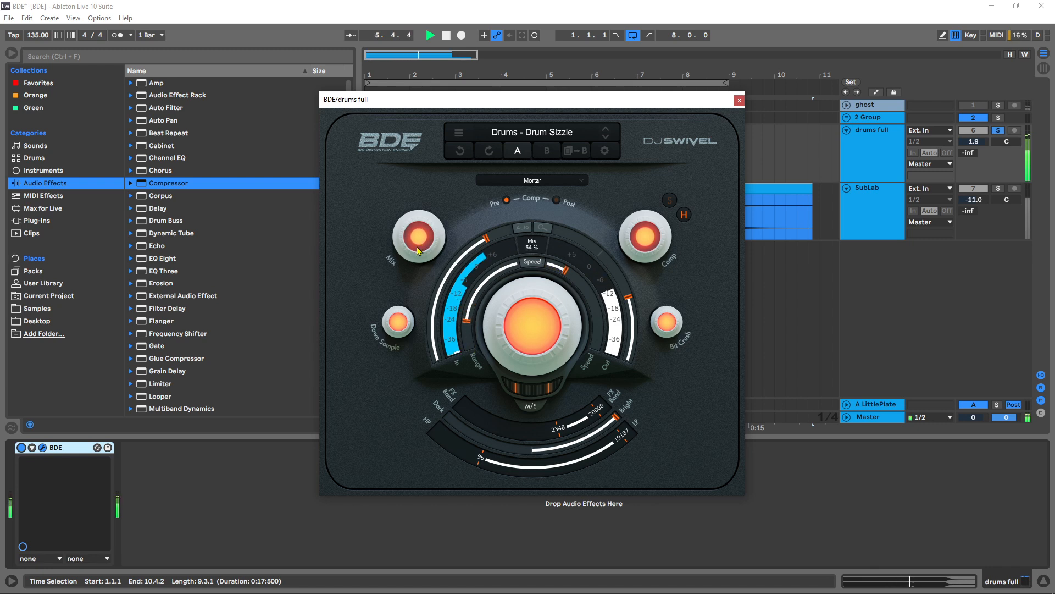
drag(407, 263, 389, 288)
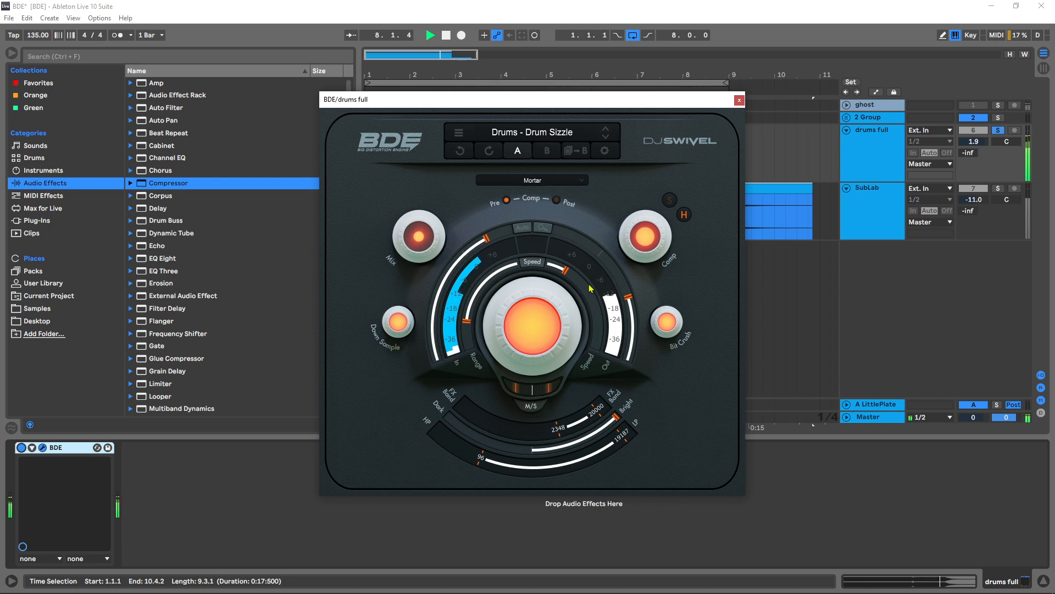
Audition the Grenade distortion mode on the drums and switch to Molotov.
click(534, 181)
click(516, 232)
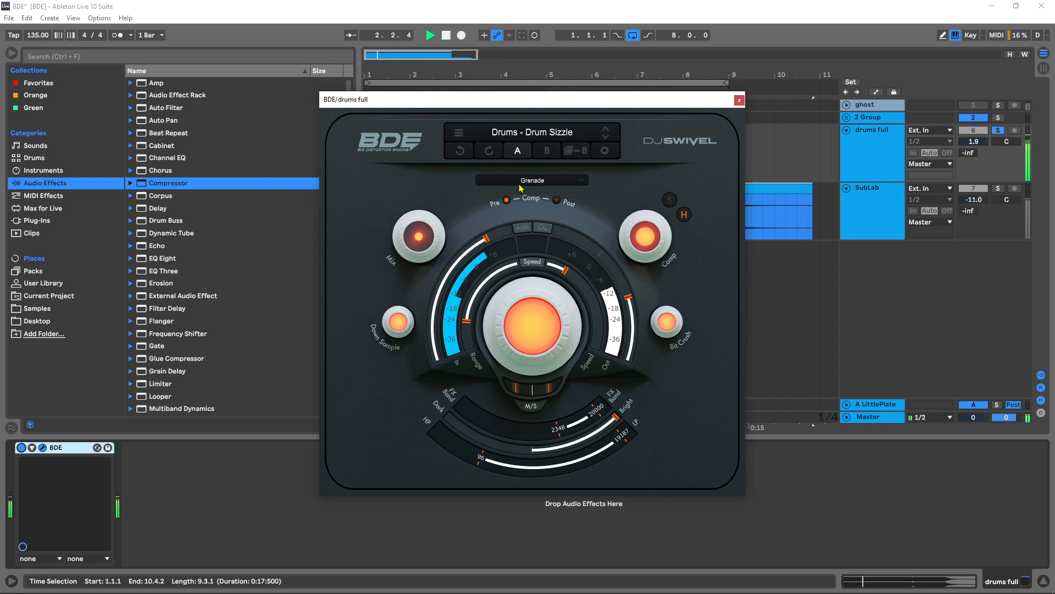
click(520, 183)
click(513, 233)
click(526, 183)
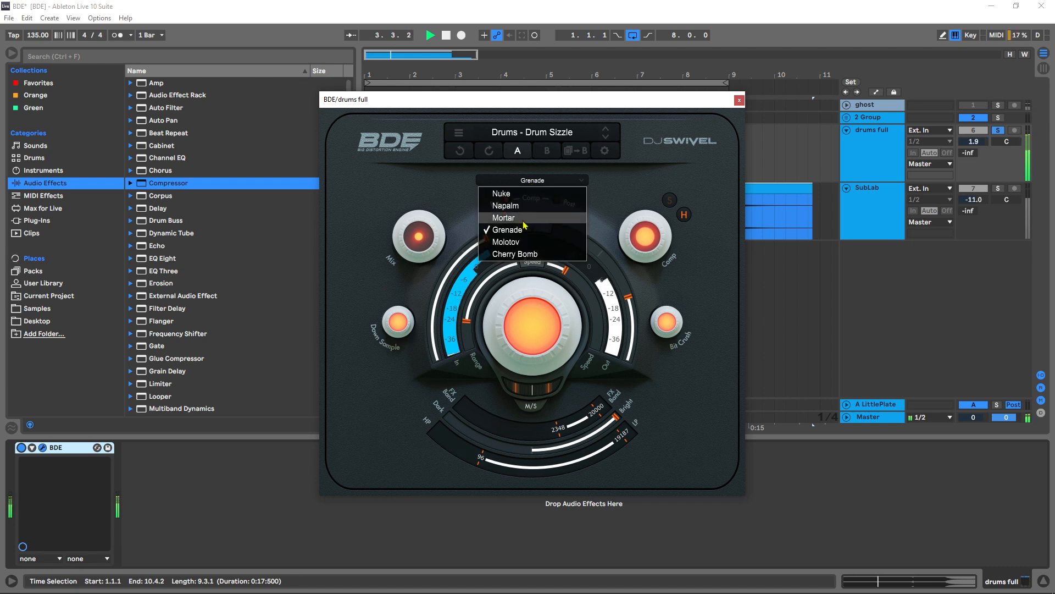
click(519, 242)
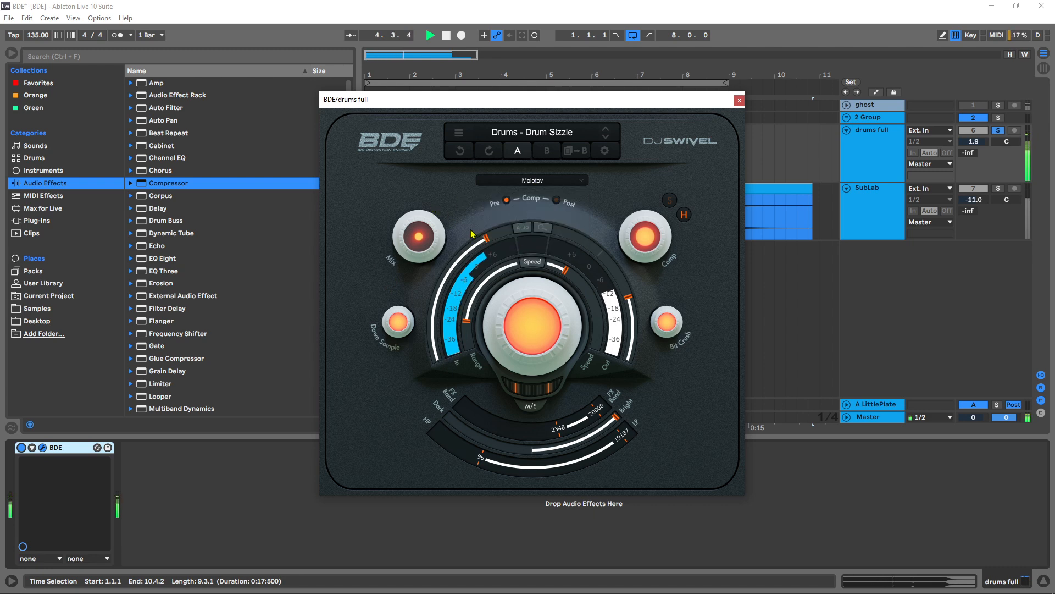
Take the drums full track out of solo and reduce the distortion's Drive and Mix while the whole arrangement plays.
mouse_move(632, 298)
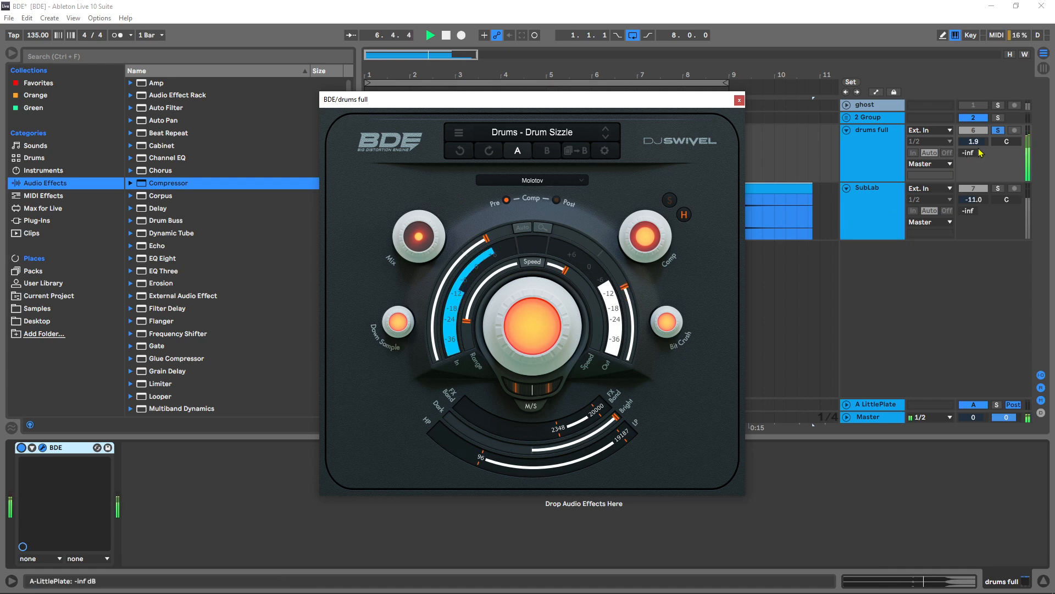
click(998, 130)
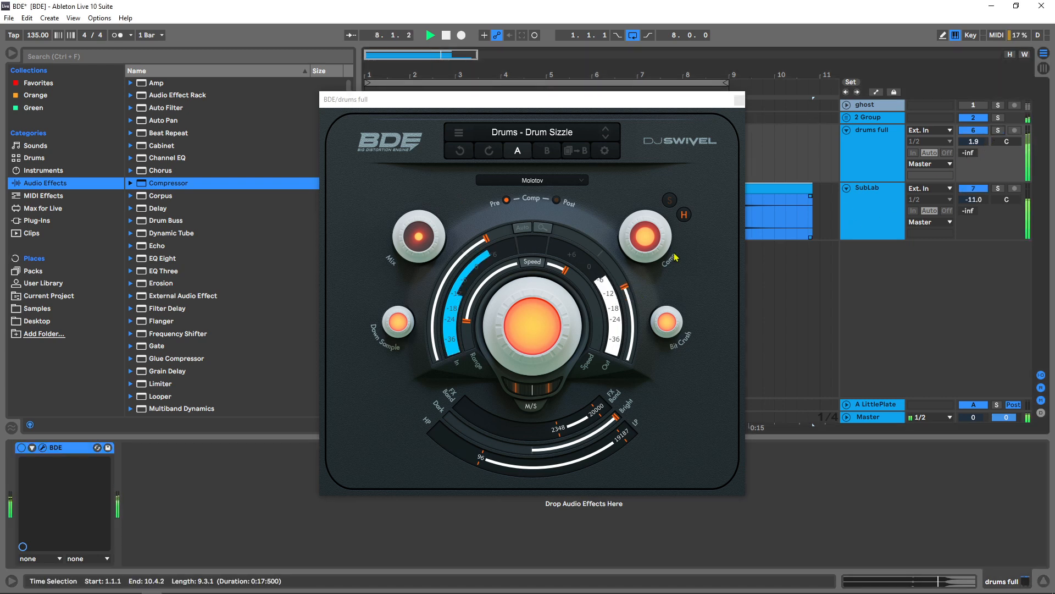
click(528, 319)
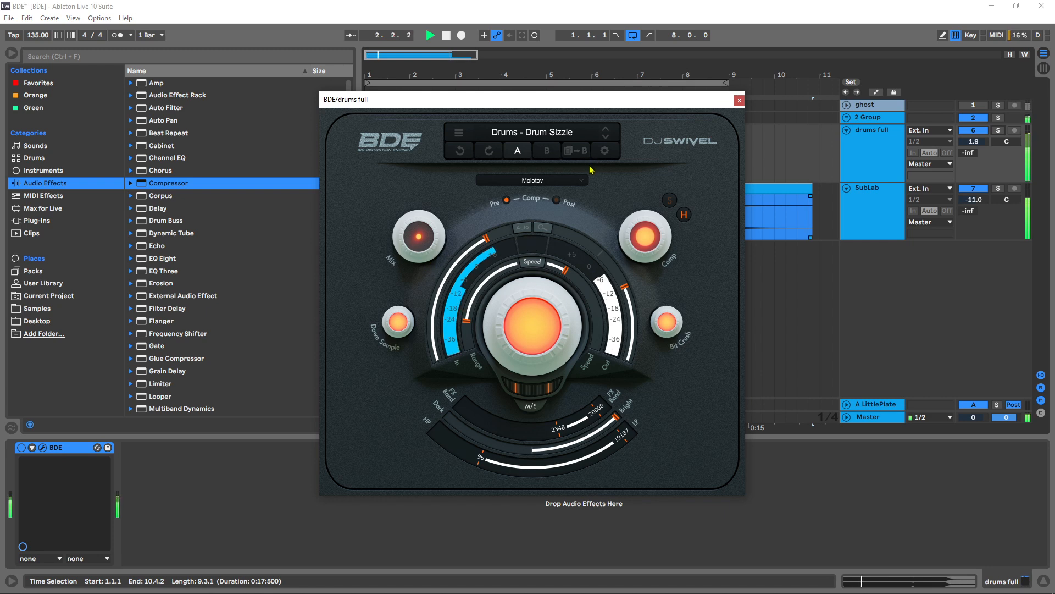
mouse_move(437, 236)
drag(521, 329, 509, 404)
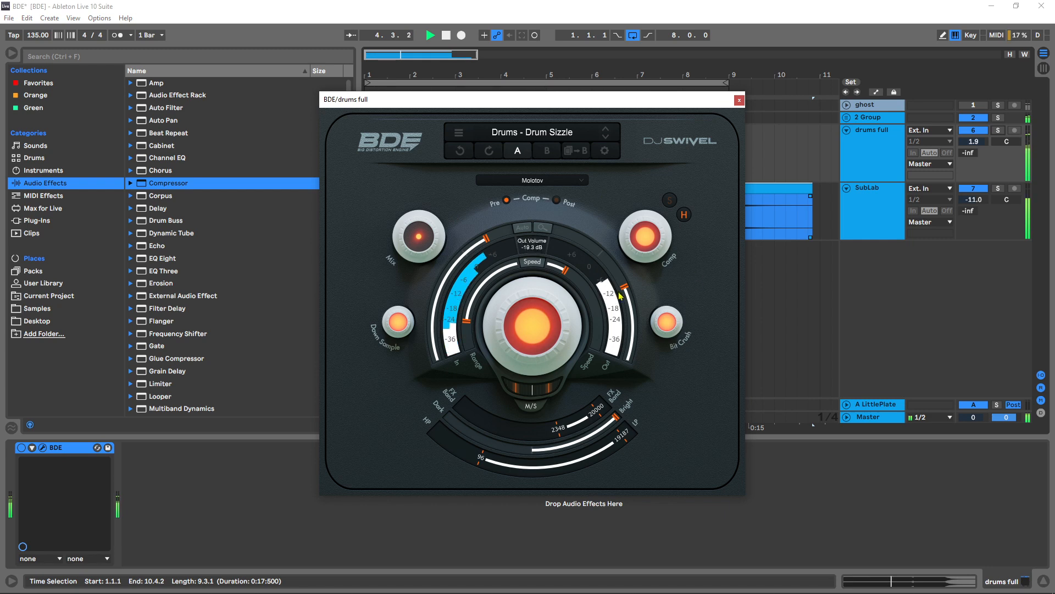
Lower the Speed setting slightly and raise Out Volume on the distorted drums, ending with playback stopped.
mouse_move(567, 274)
drag(567, 273, 558, 270)
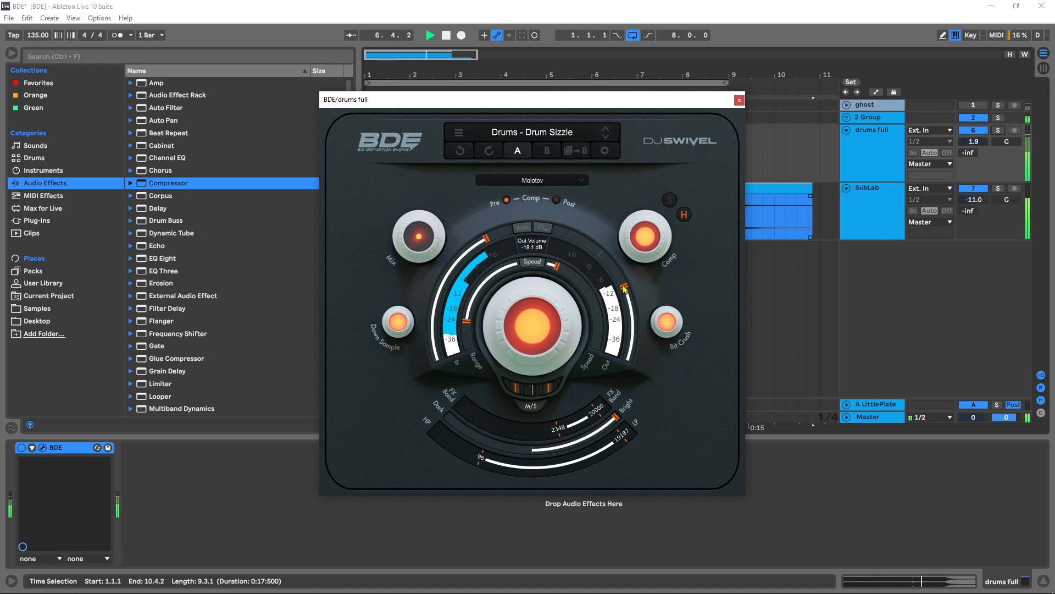
drag(626, 286, 615, 268)
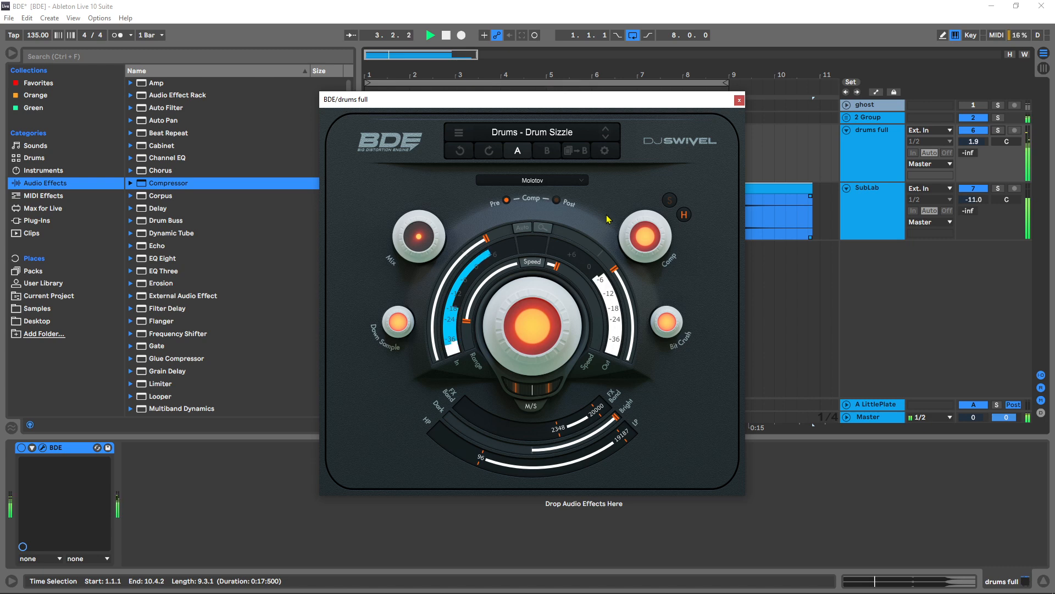
key(space)
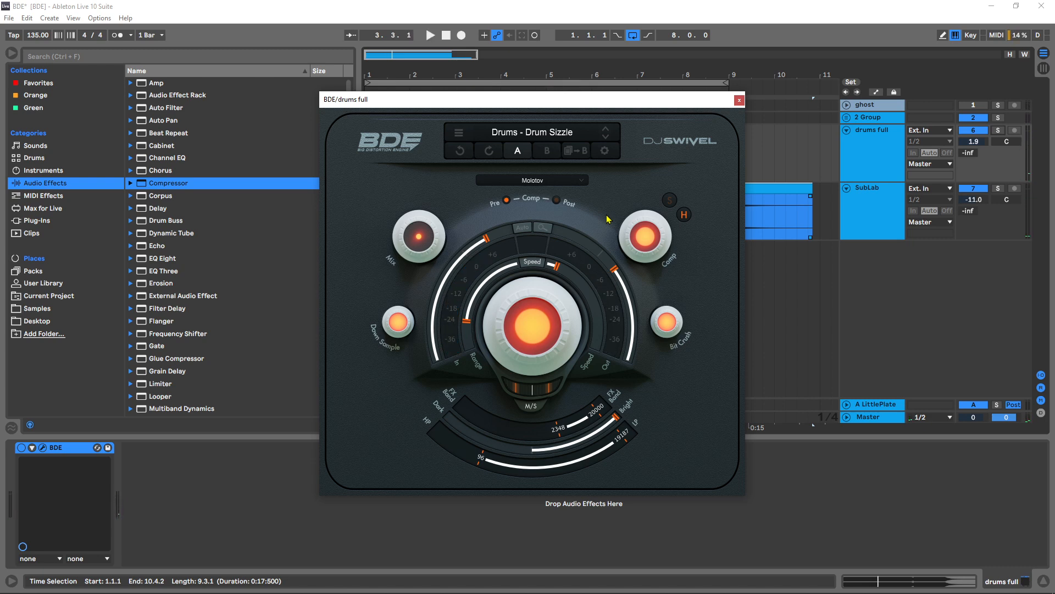